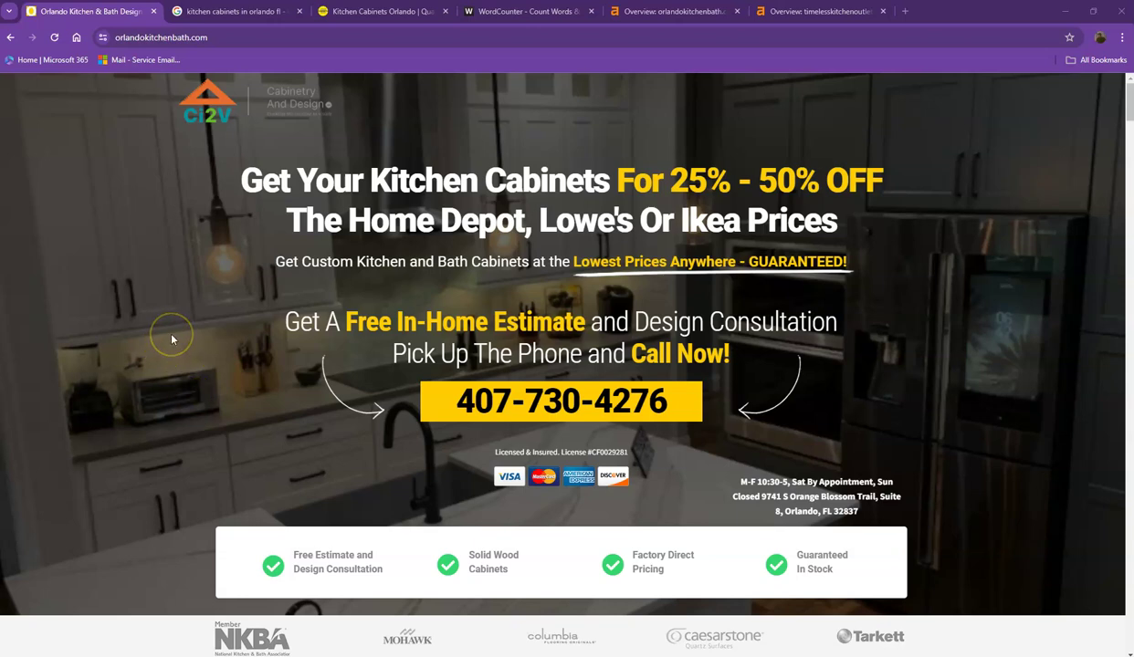
# Skim the Orlando Kitchen & Bath homepage and compare it with the Timeless Kitchen Outlet homepage.
pyautogui.scroll(-6, 172, 339)
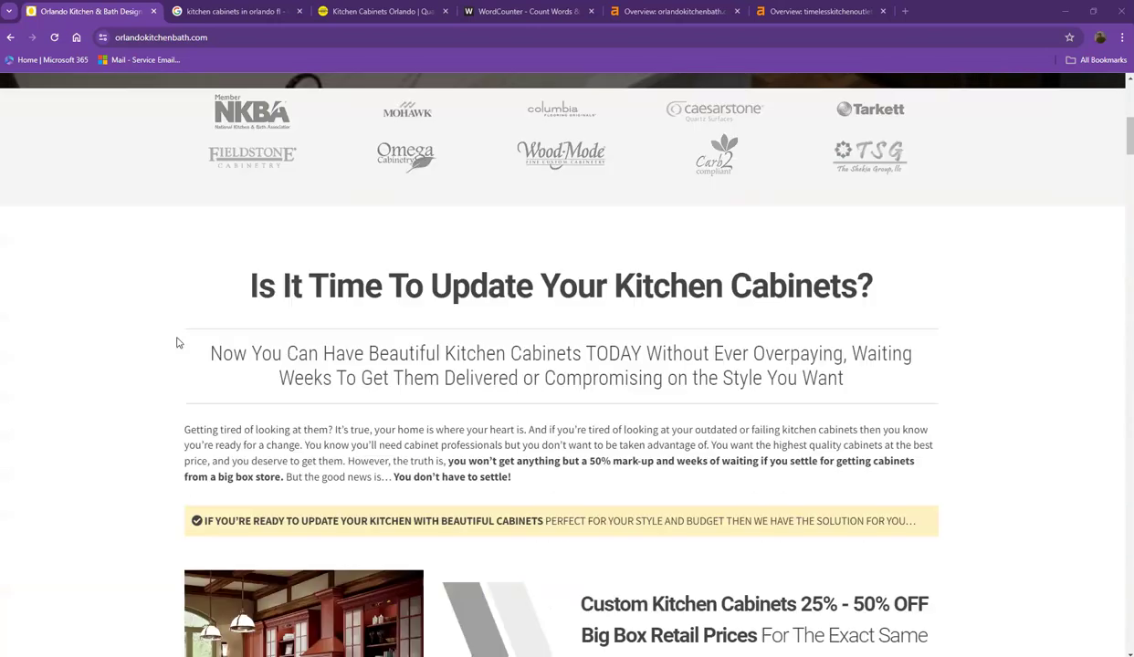
pyautogui.scroll(-12, 179, 343)
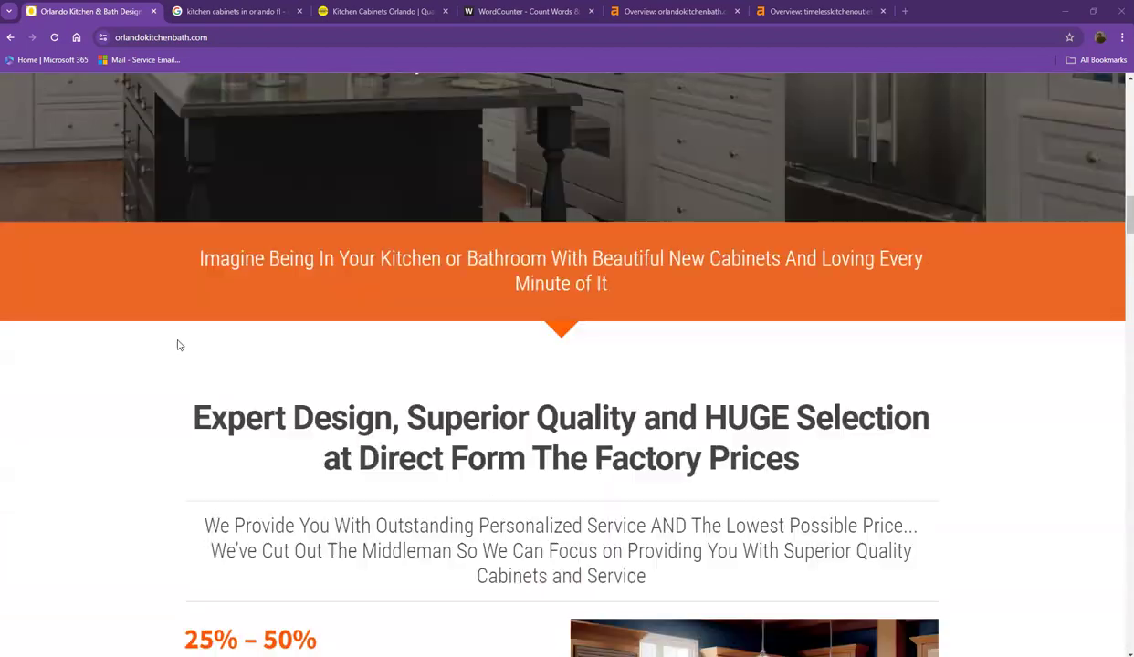
pyautogui.scroll(-11, 179, 345)
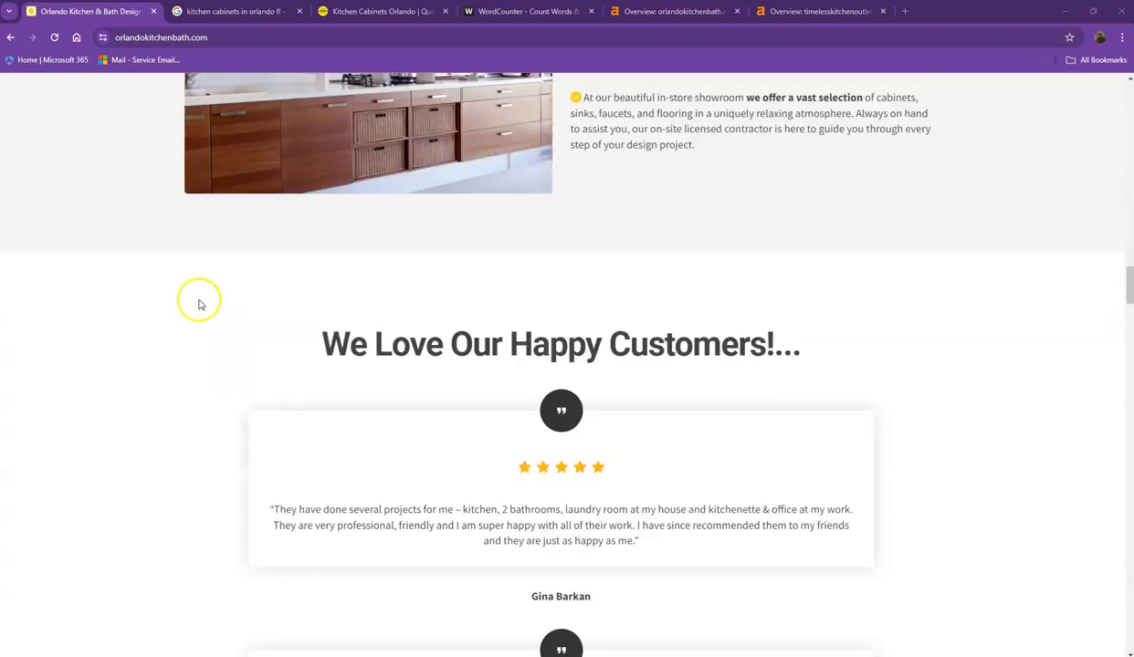
pyautogui.click(356, 14)
pyautogui.scroll(-5, 247, 321)
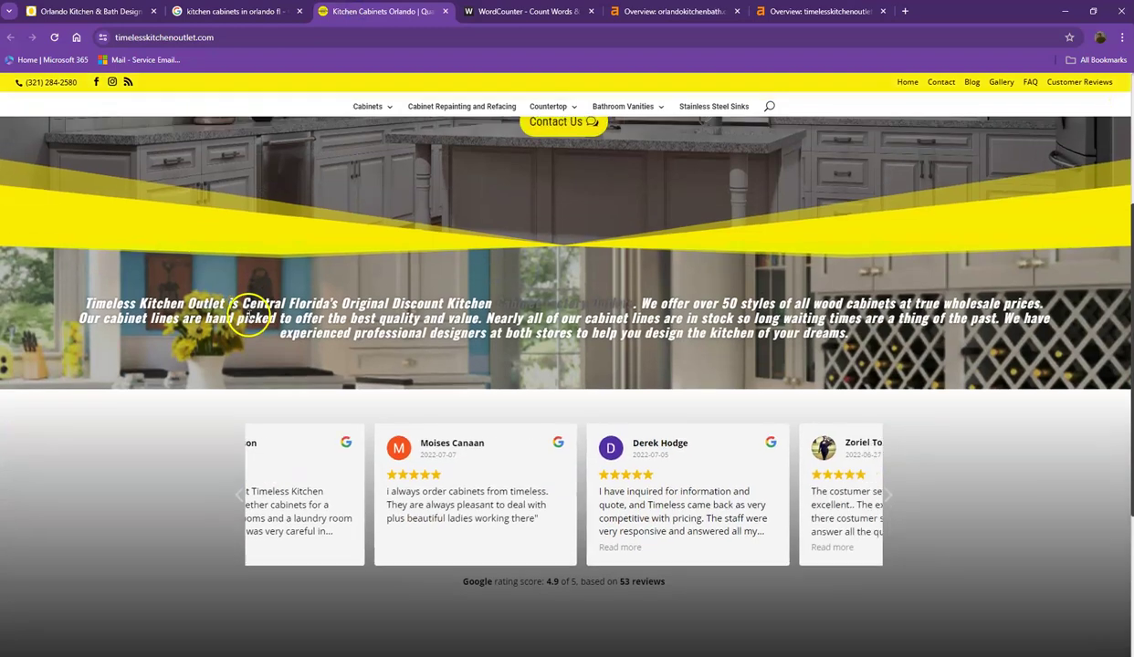
pyautogui.scroll(-1, 247, 326)
pyautogui.scroll(6, 244, 330)
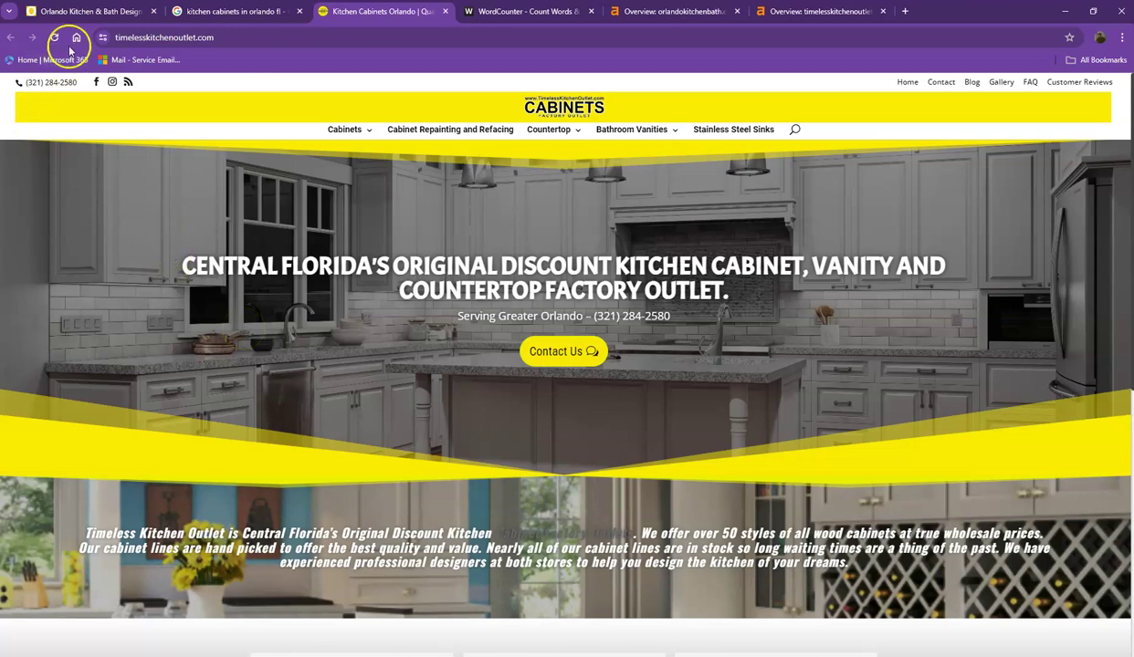
# Review the full Orlando Kitchen & Bath homepage from the hero section through the FAQ to the footer.
pyautogui.click(87, 11)
pyautogui.scroll(15, 306, 301)
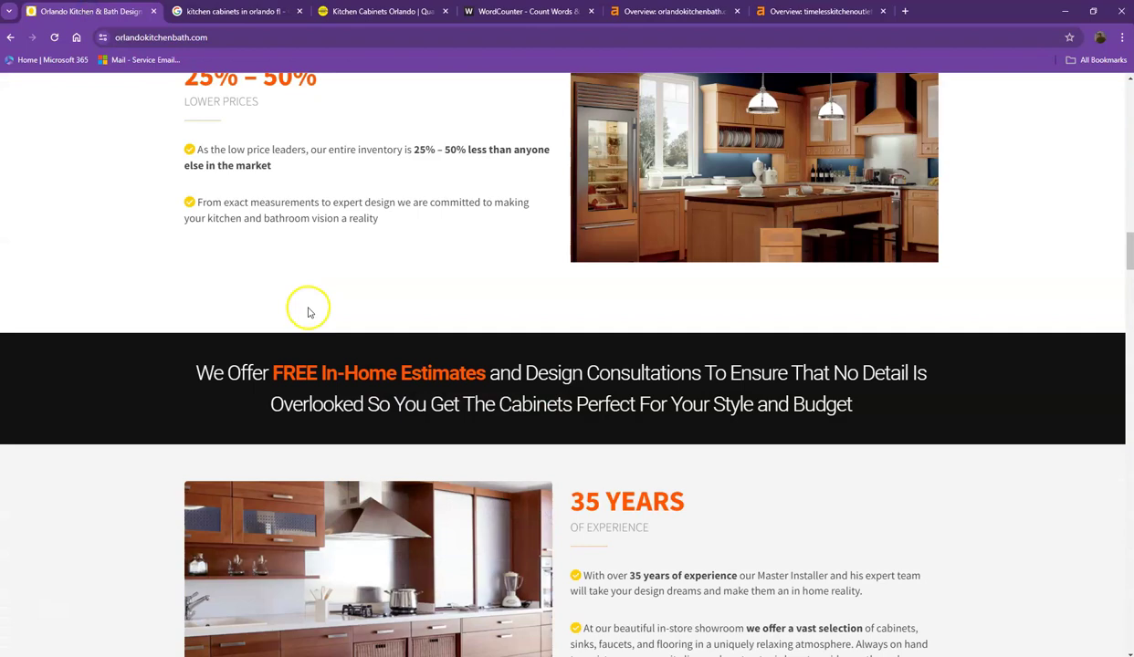
pyautogui.scroll(10, 309, 307)
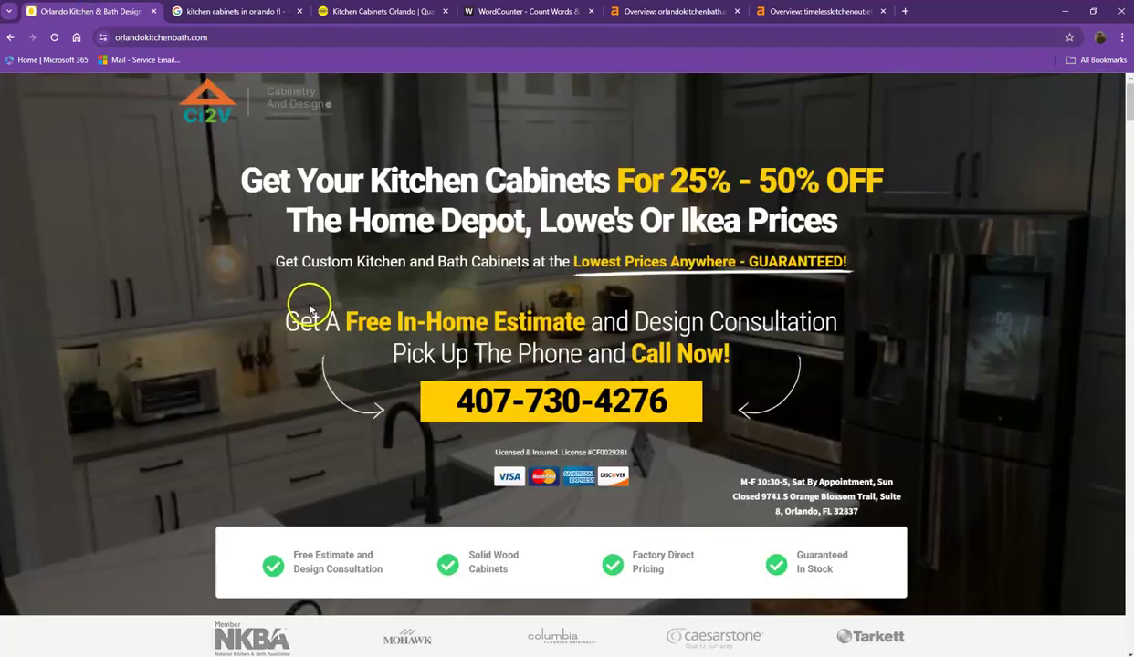
pyautogui.scroll(-5, 324, 457)
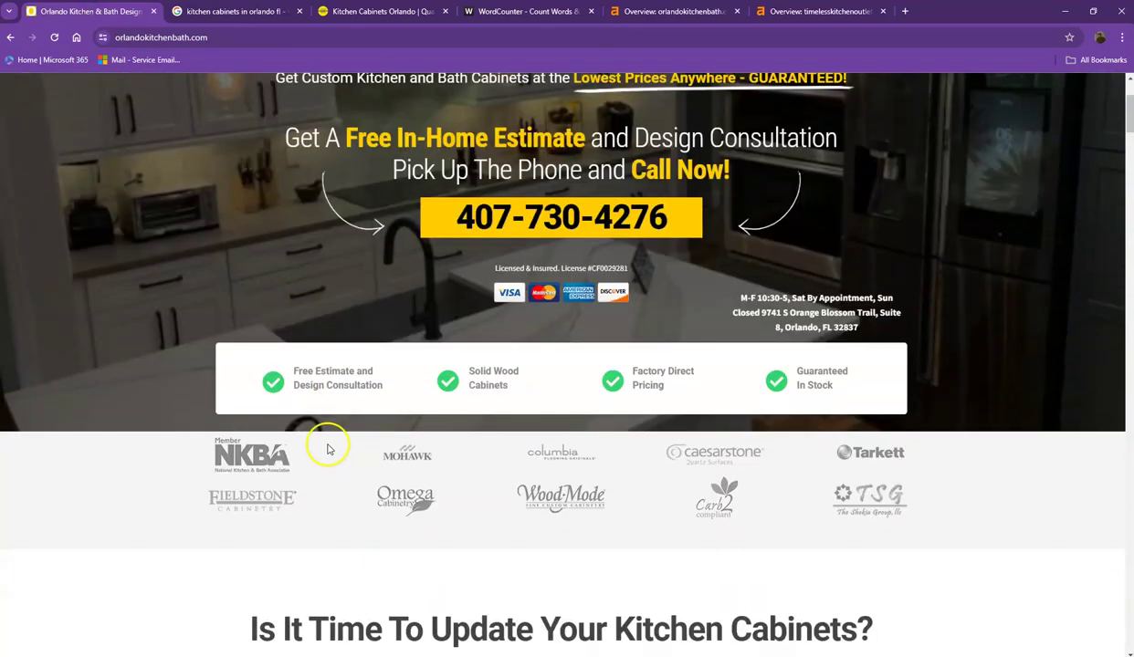
pyautogui.scroll(-10, 334, 445)
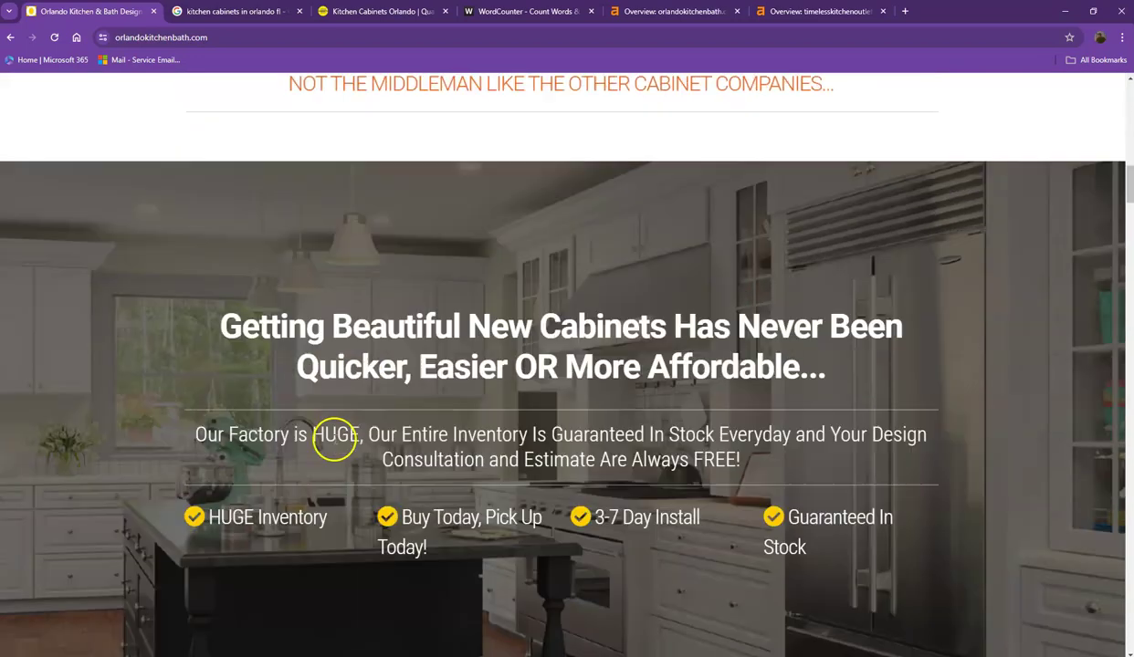
pyautogui.scroll(-15, 334, 445)
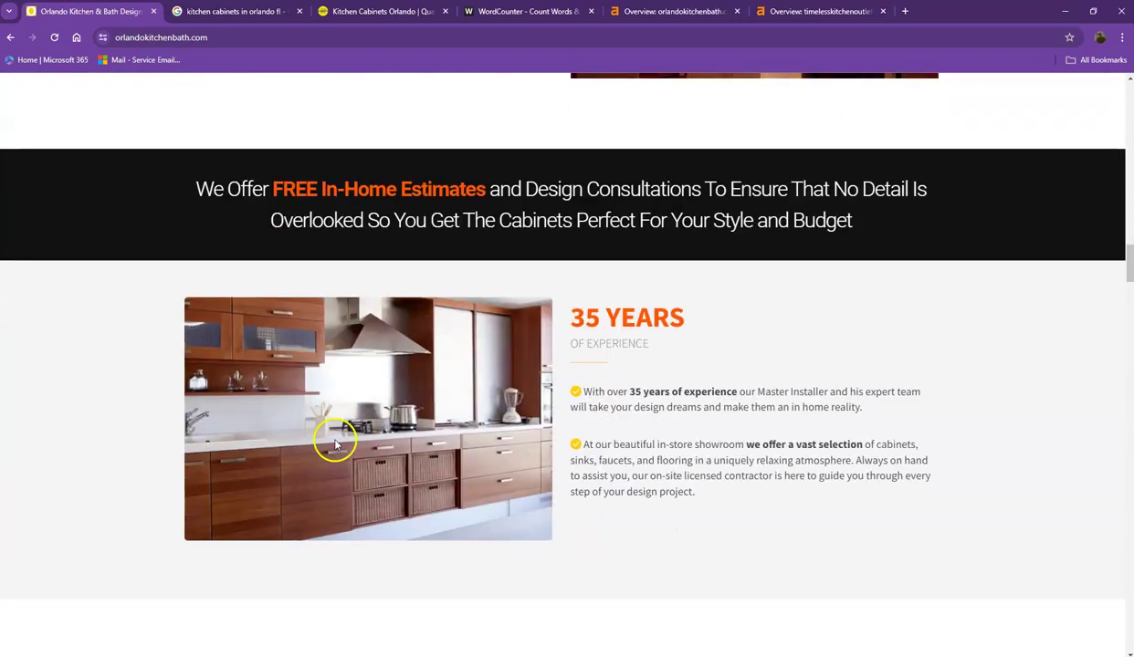
pyautogui.scroll(-10, 336, 446)
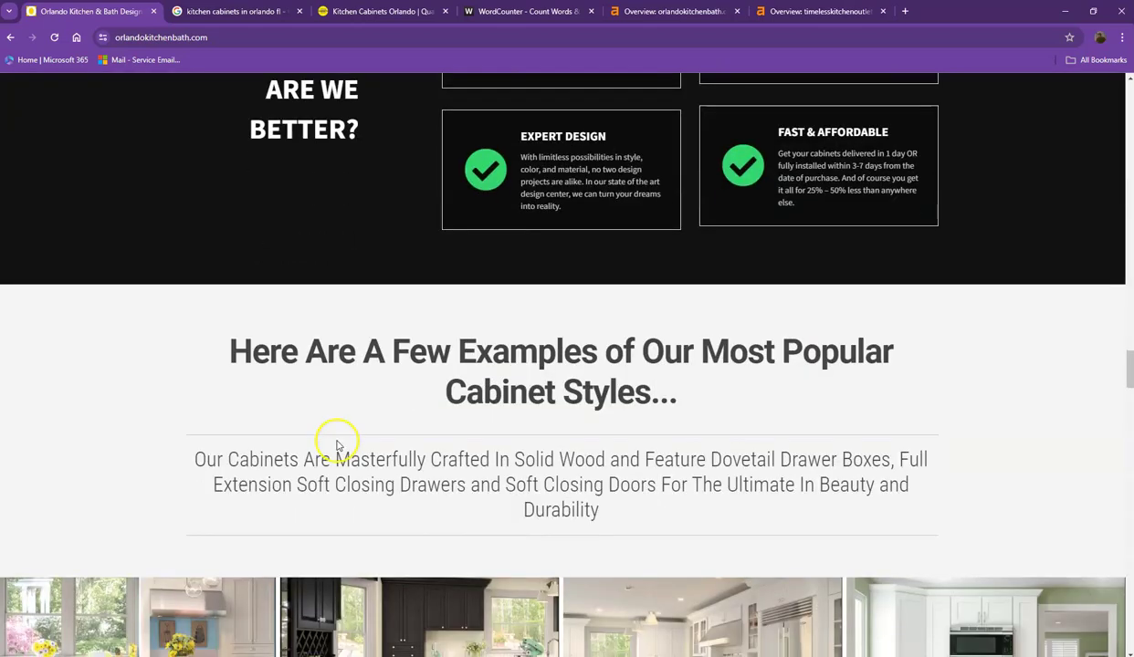
pyautogui.scroll(-10, 336, 446)
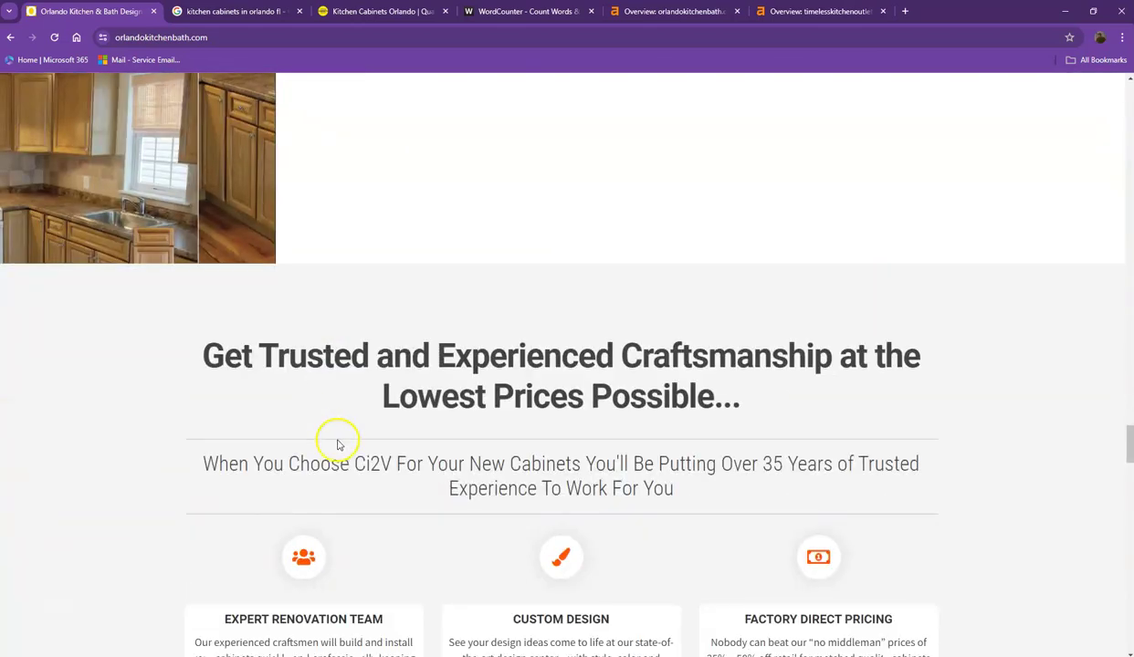
pyautogui.scroll(-12, 337, 445)
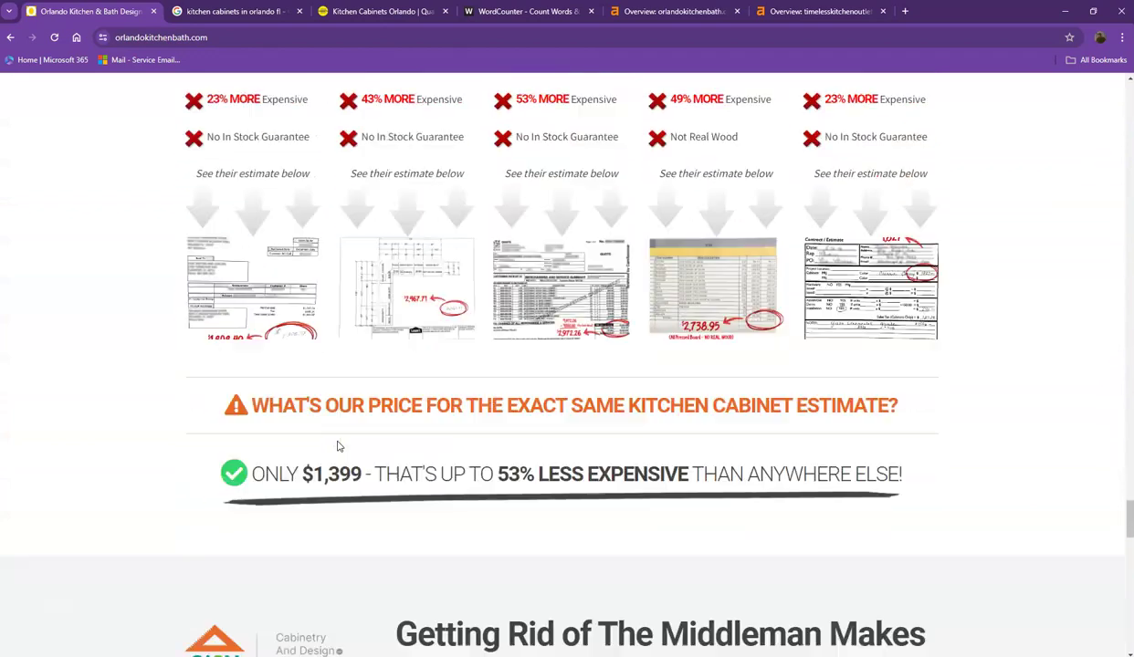
pyautogui.scroll(-10, 337, 446)
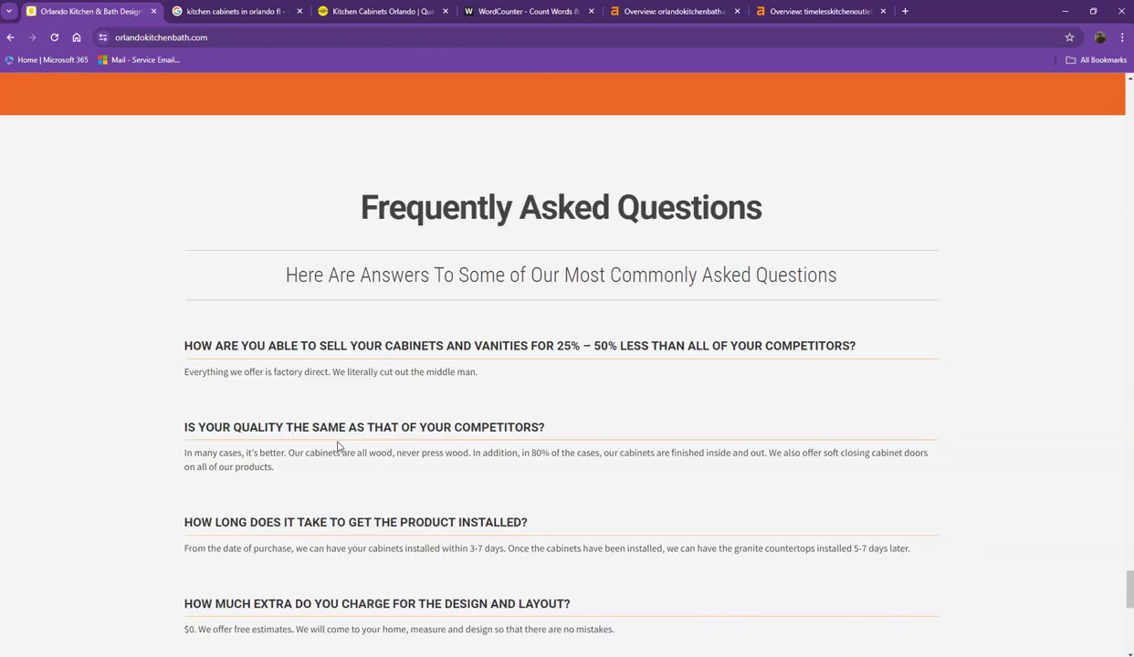
pyautogui.scroll(-3, 337, 445)
pyautogui.scroll(-4, 336, 446)
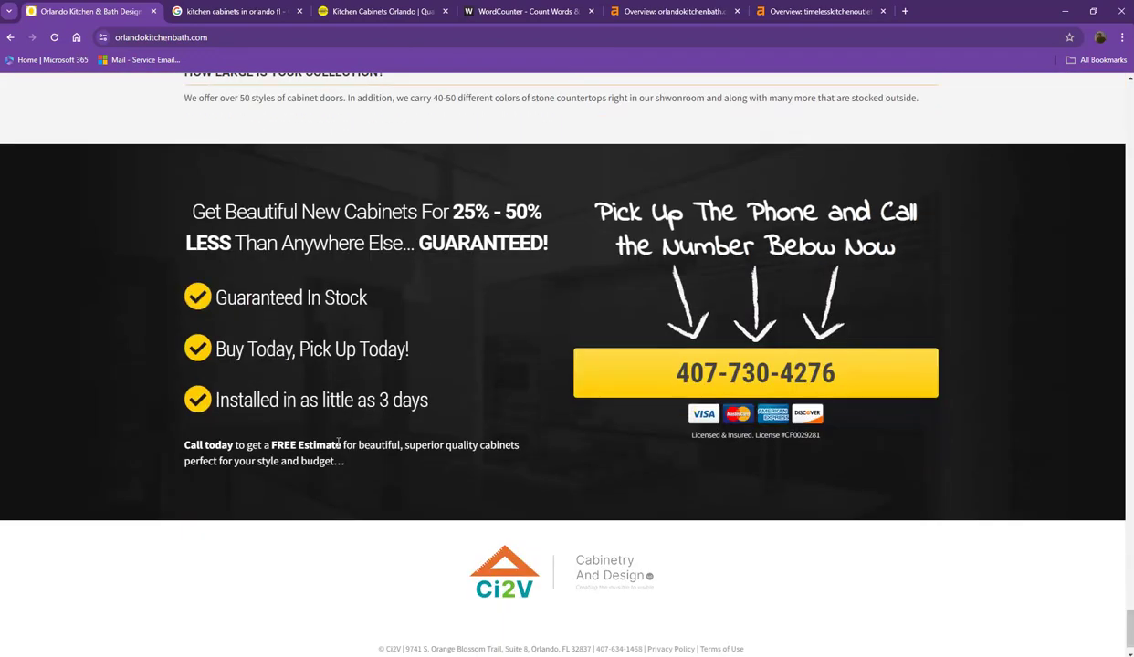
# Go back over the Orlando Kitchen & Bath homepage sections from the footer up to the price and inventory claim.
pyautogui.scroll(7, 339, 445)
pyautogui.scroll(15, 340, 446)
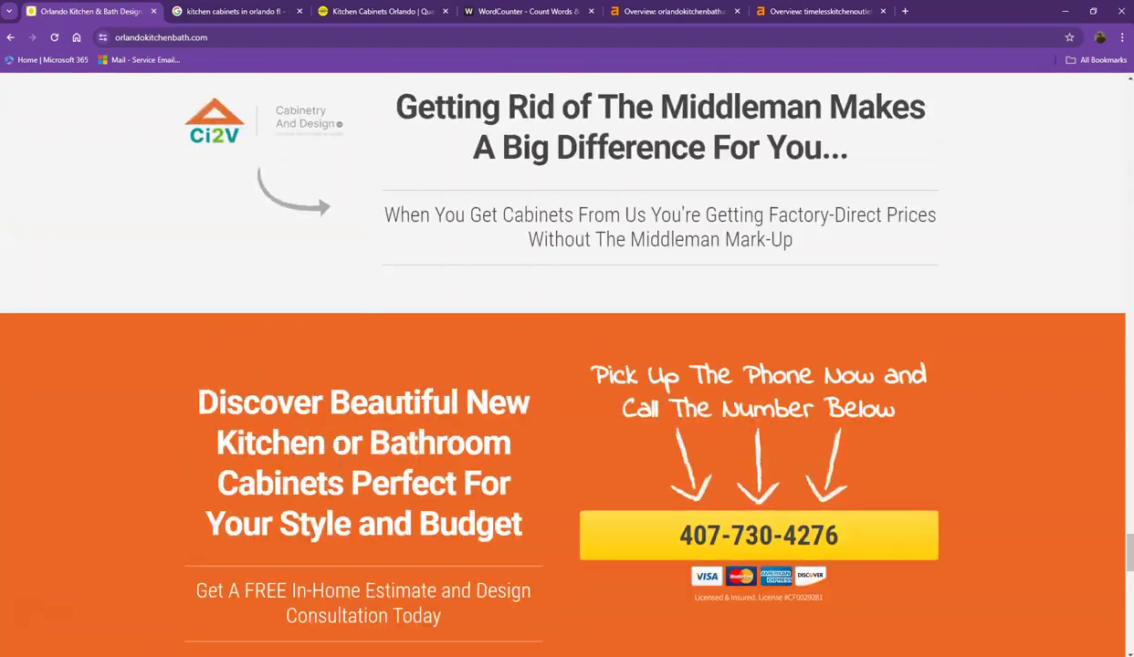
pyautogui.scroll(15, 344, 431)
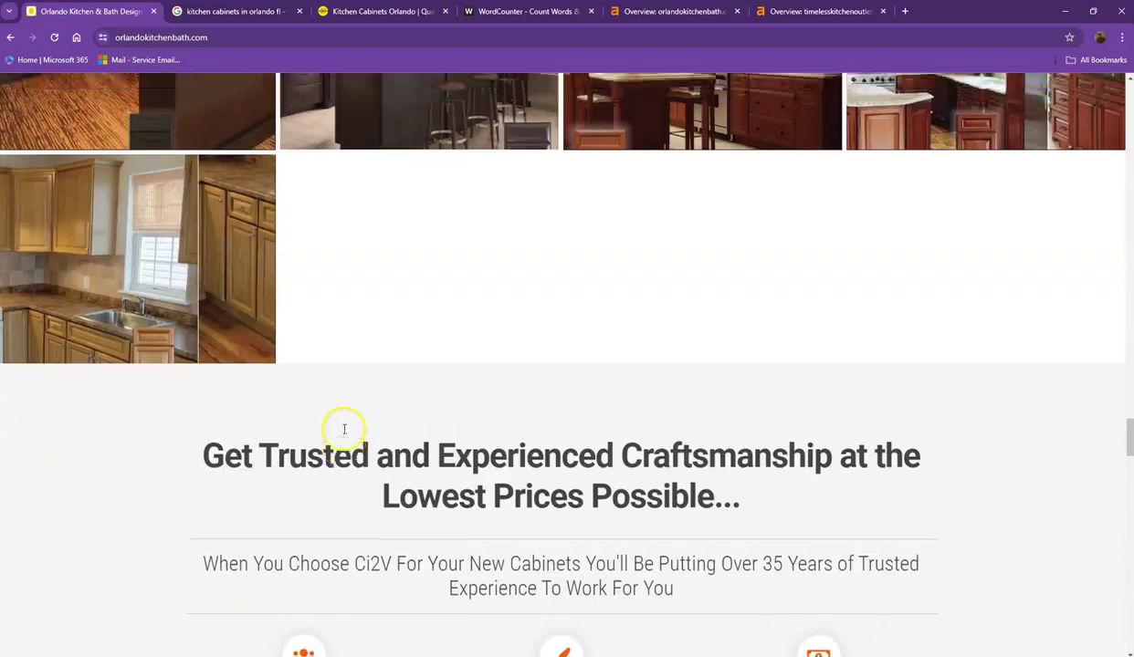
pyautogui.scroll(10, 344, 432)
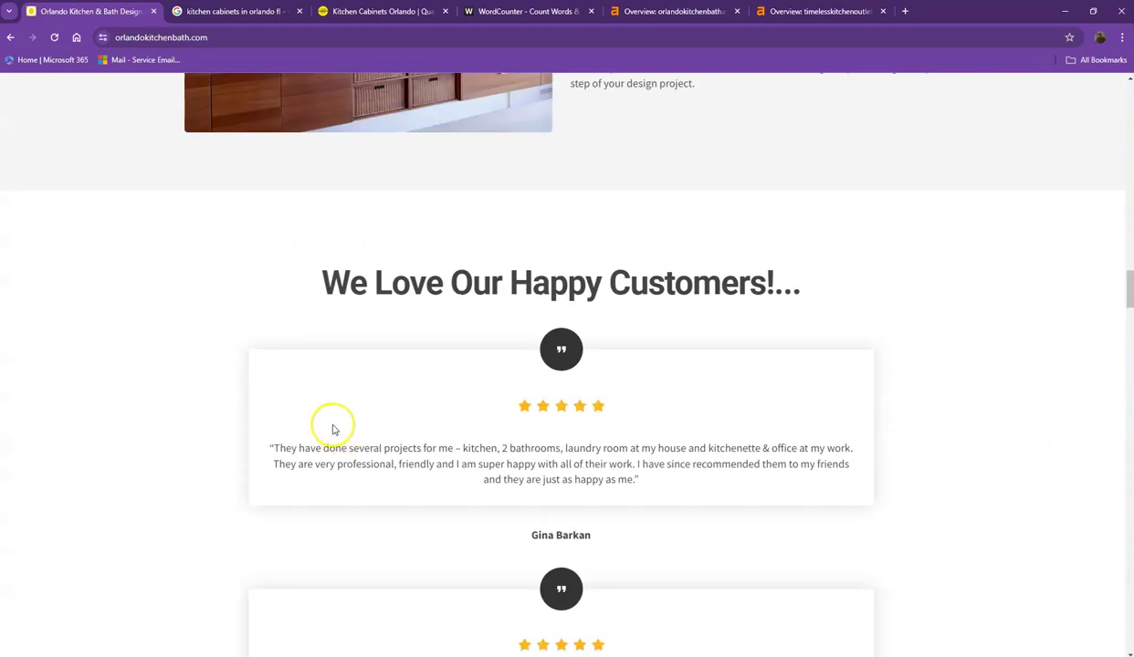
pyautogui.scroll(4, 234, 263)
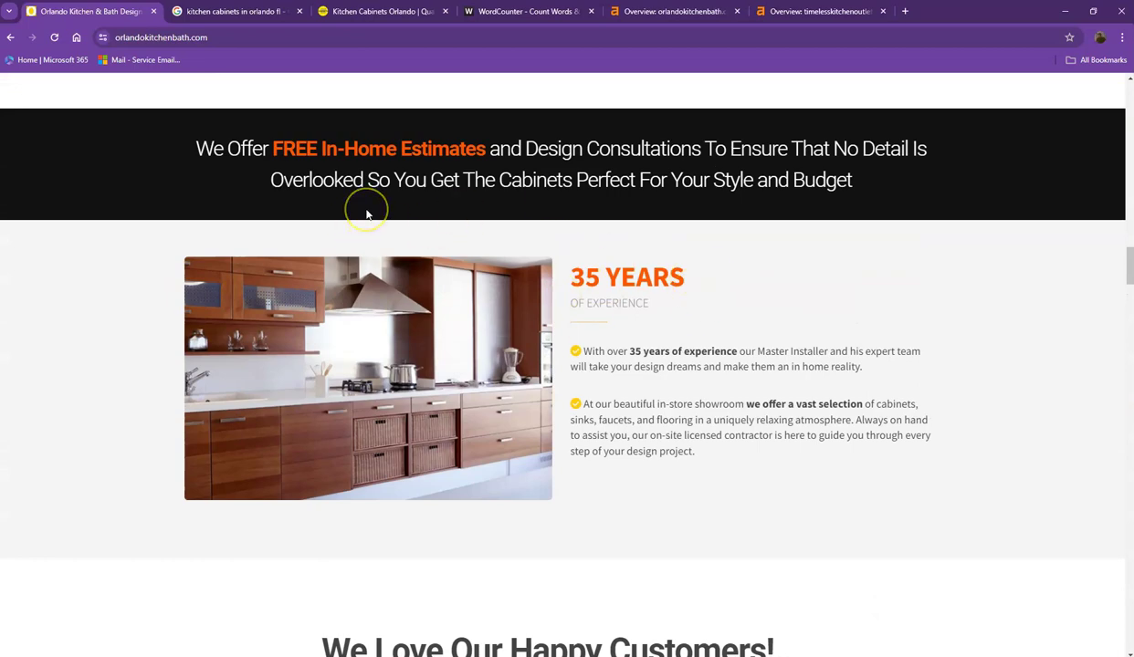
pyautogui.scroll(10, 367, 215)
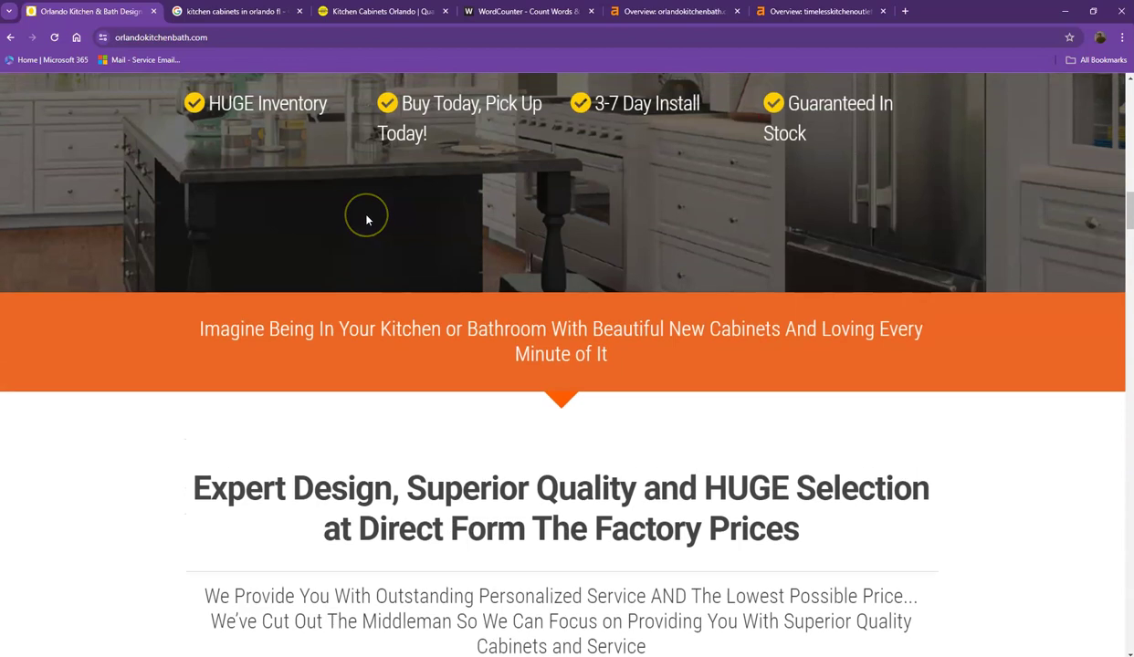
pyautogui.scroll(7, 366, 219)
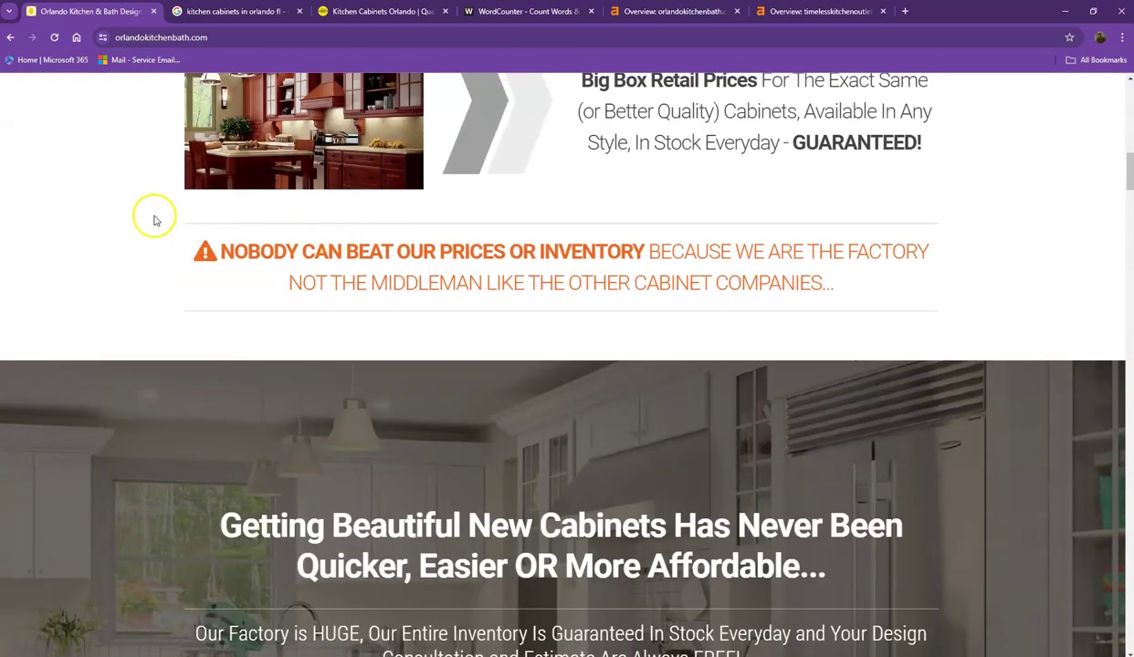
# Copy all the text of the Orlando Kitchen & Bath homepage and paste it into WordCounter to count its words.
pyautogui.click(91, 157)
pyautogui.hotkey('ctrl', 'a')
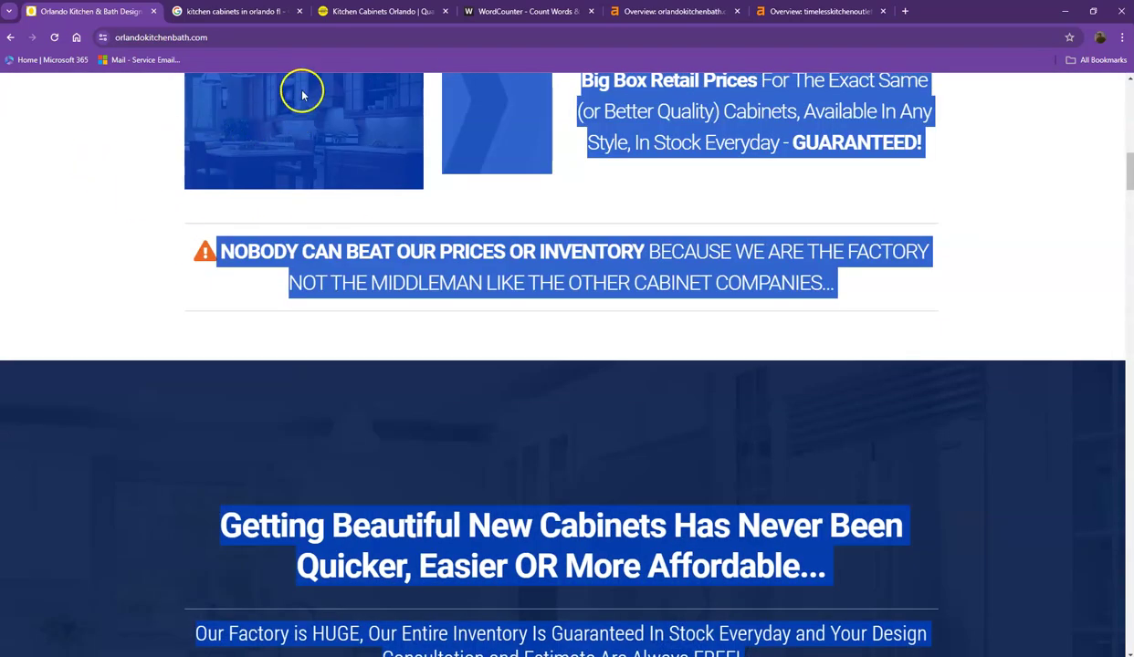
pyautogui.click(502, 14)
pyautogui.click(369, 245)
pyautogui.hotkey('ctrl', 'v')
pyautogui.scroll(20, 355, 294)
pyautogui.scroll(15, 355, 294)
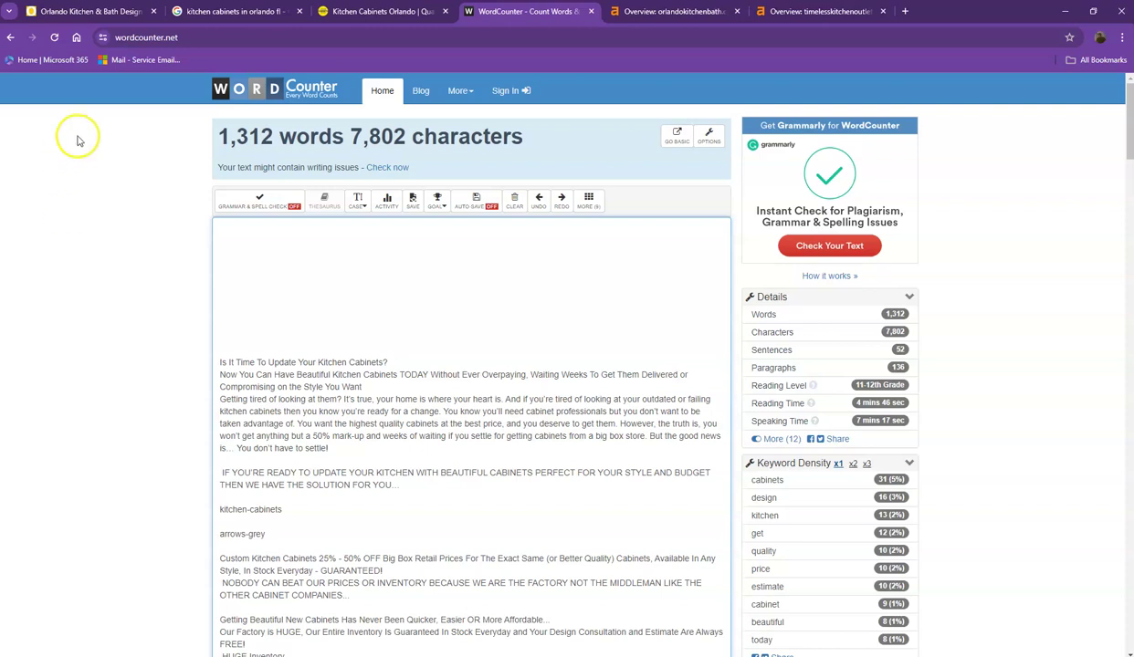
# Highlight "Kitchen Cabinets" in the homepage's "Is It Time To Update" heading and check the keyword density list in WordCounter.
pyautogui.click(94, 12)
pyautogui.click(88, 214)
pyautogui.scroll(3, 162, 232)
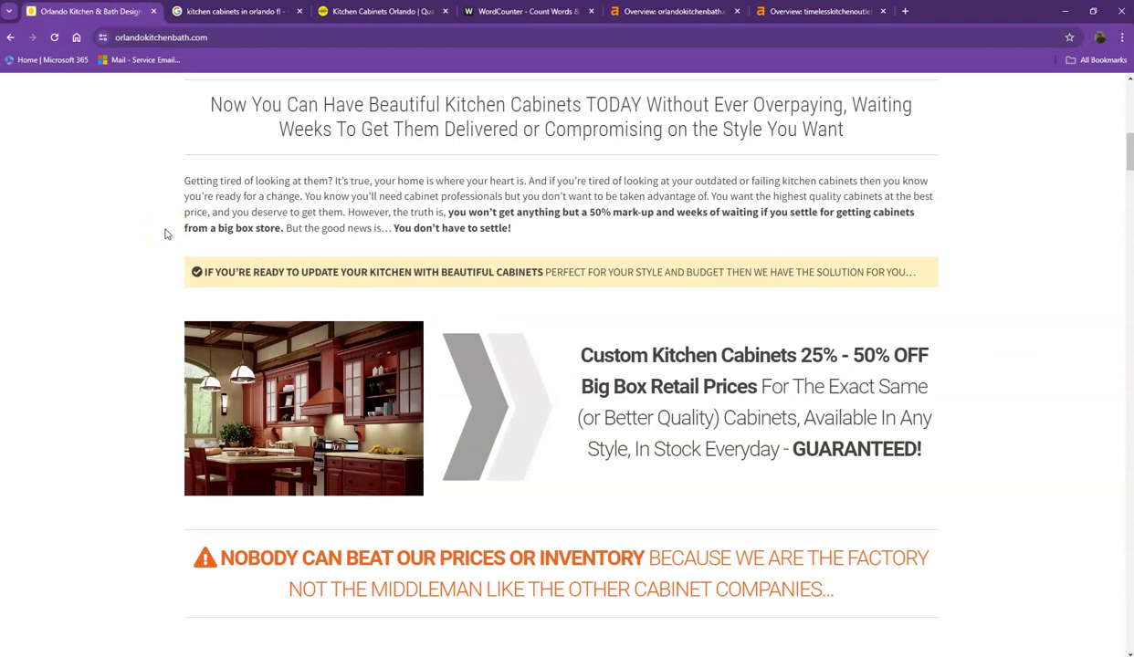
pyautogui.scroll(4, 165, 233)
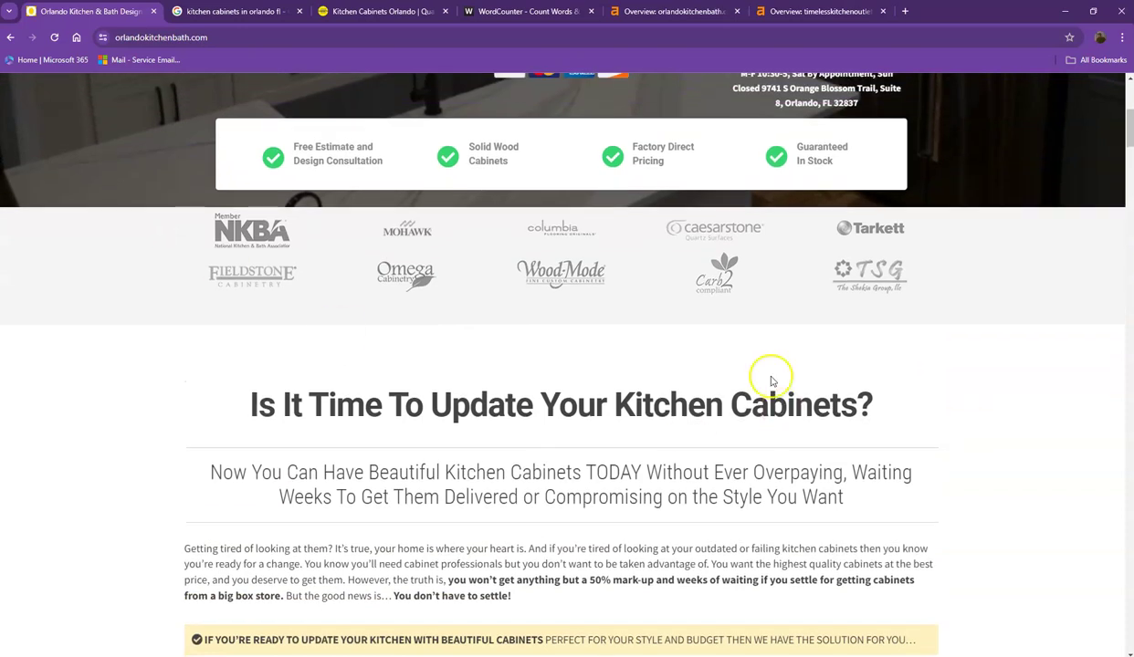
pyautogui.moveTo(850, 401); pyautogui.dragTo(608, 403)
pyautogui.click(525, 11)
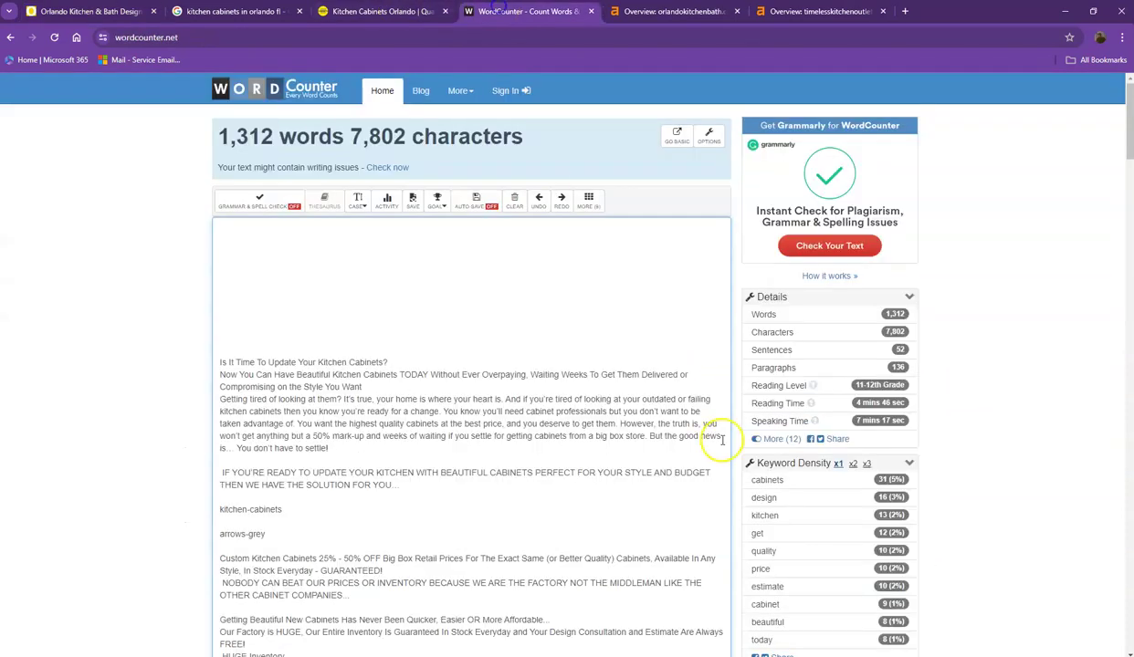
pyautogui.scroll(-3, 730, 424)
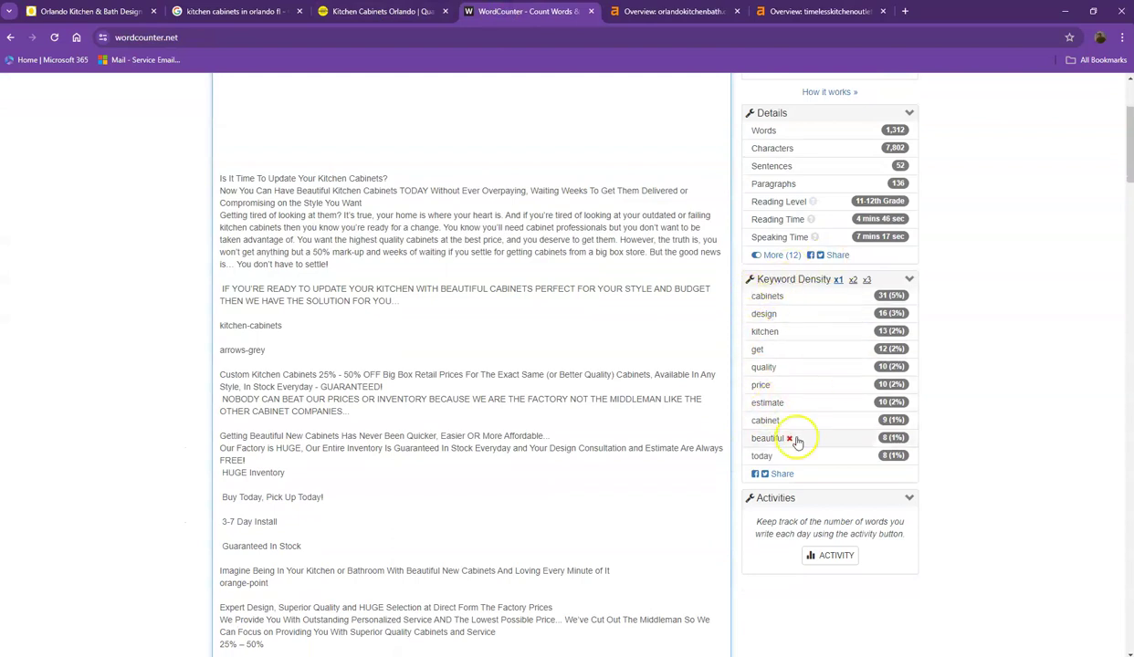
# Return to the Orlando Kitchen & Bath homepage, clear the heading's text selection and view the hero section.
pyautogui.click(123, 13)
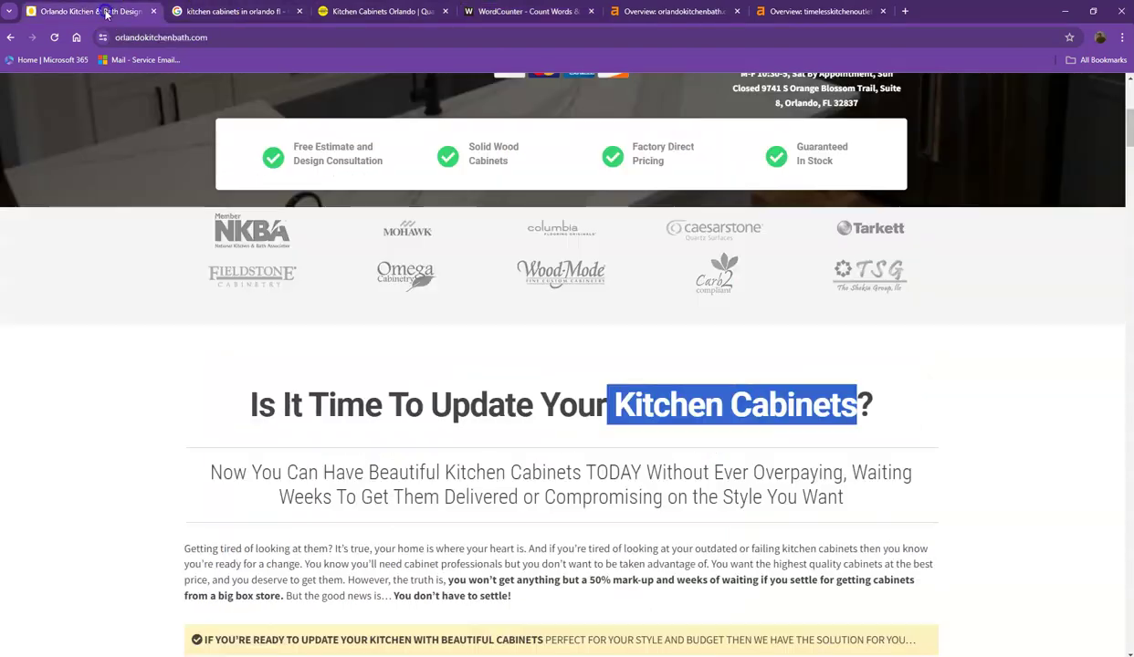
pyautogui.click(204, 382)
pyautogui.scroll(5, 204, 382)
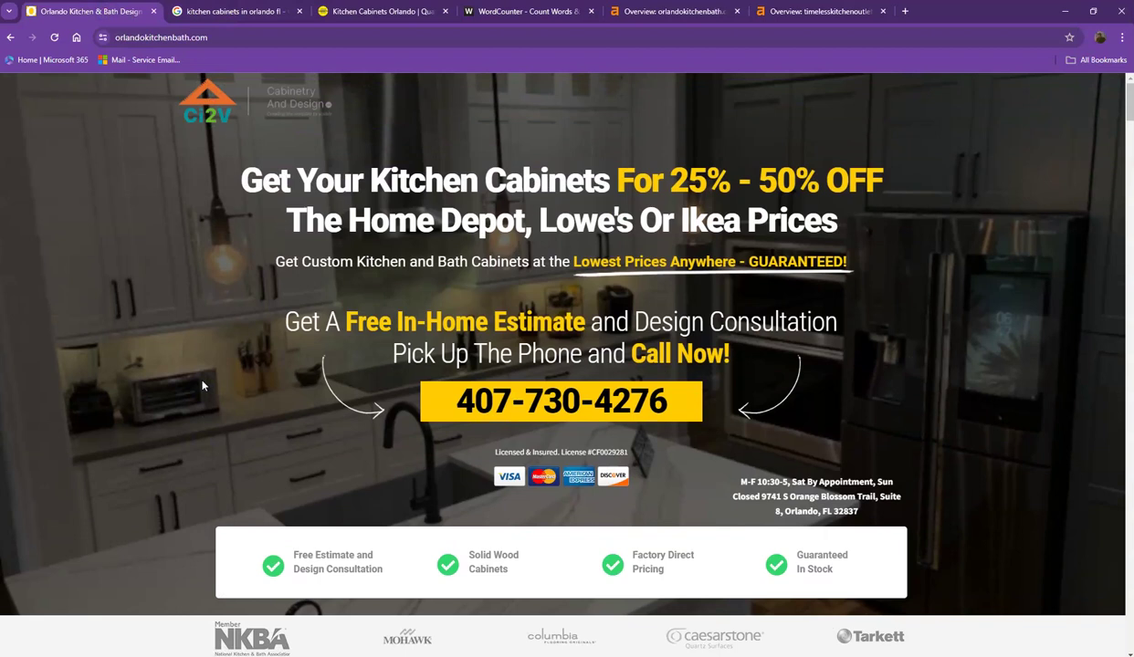
# Examine the Google results for "kitchen cabinets in orlando fl", from the local places to the organic listings.
pyautogui.click(241, 13)
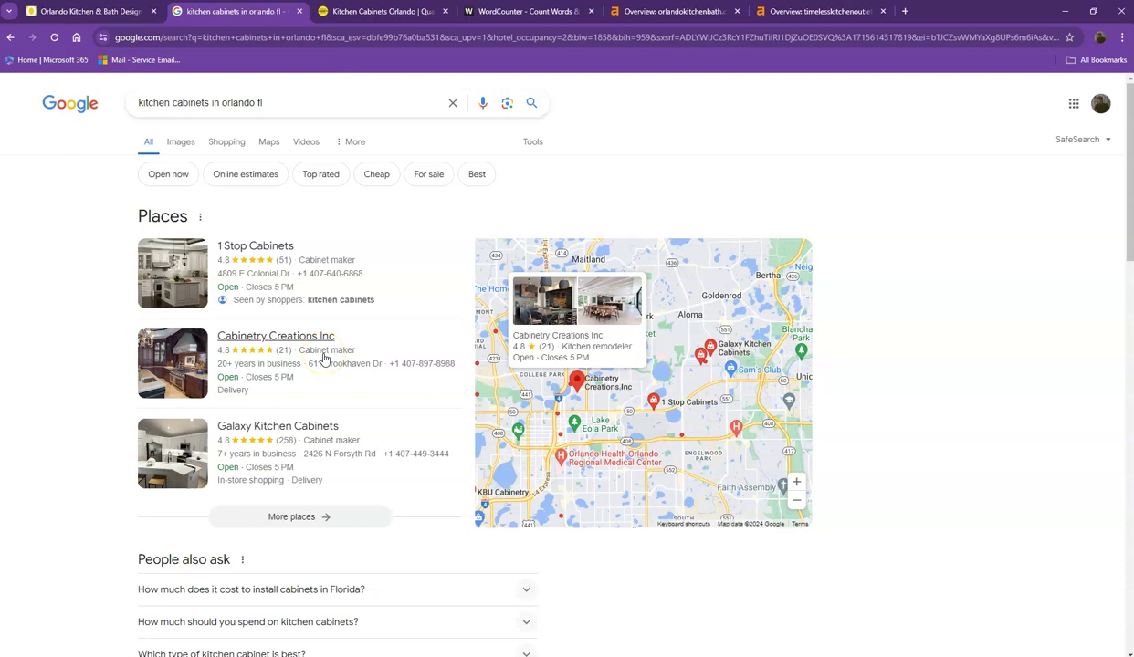
pyautogui.click(331, 337)
pyautogui.scroll(-2, 330, 338)
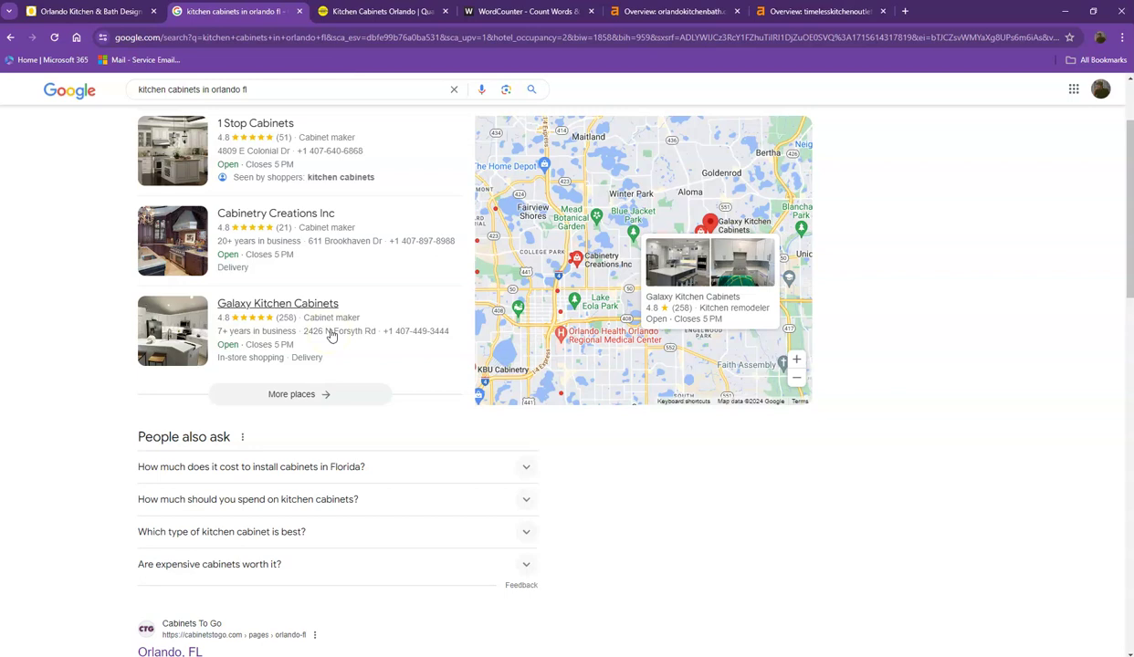
pyautogui.click(327, 327)
pyautogui.scroll(2, 302, 274)
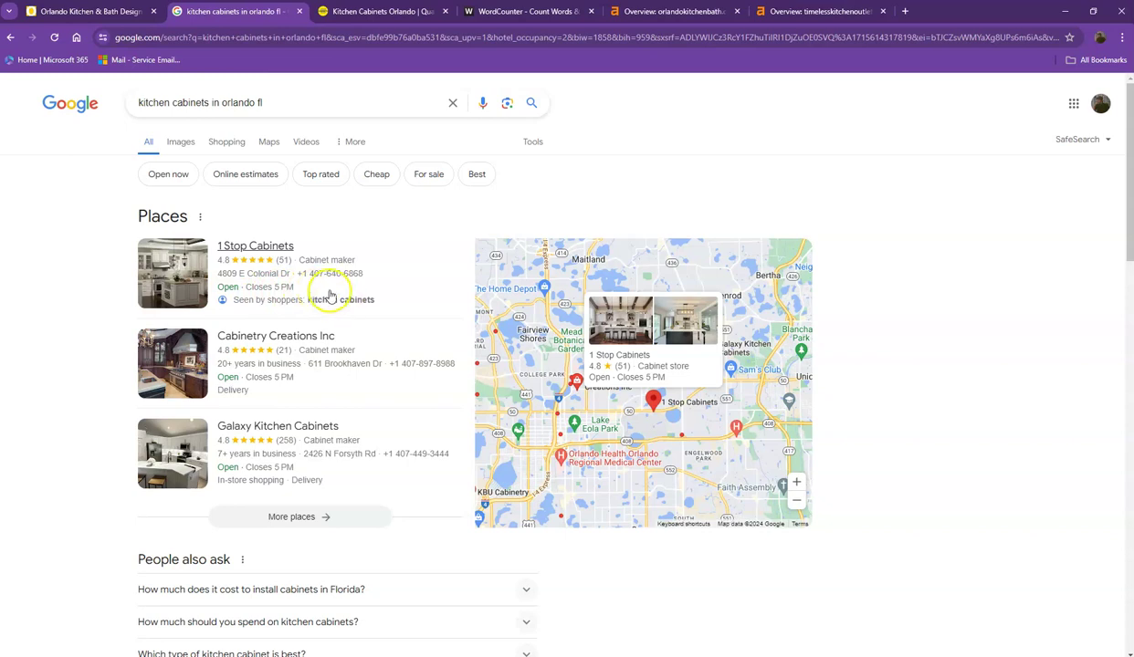
pyautogui.scroll(-3, 330, 295)
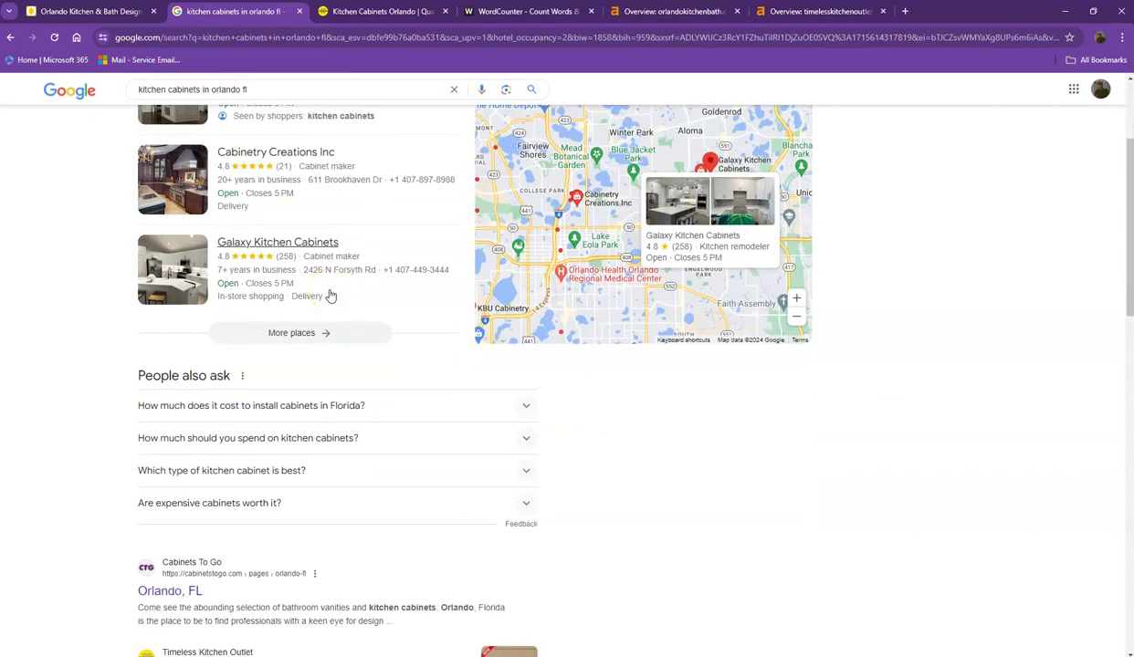
pyautogui.scroll(-5, 331, 295)
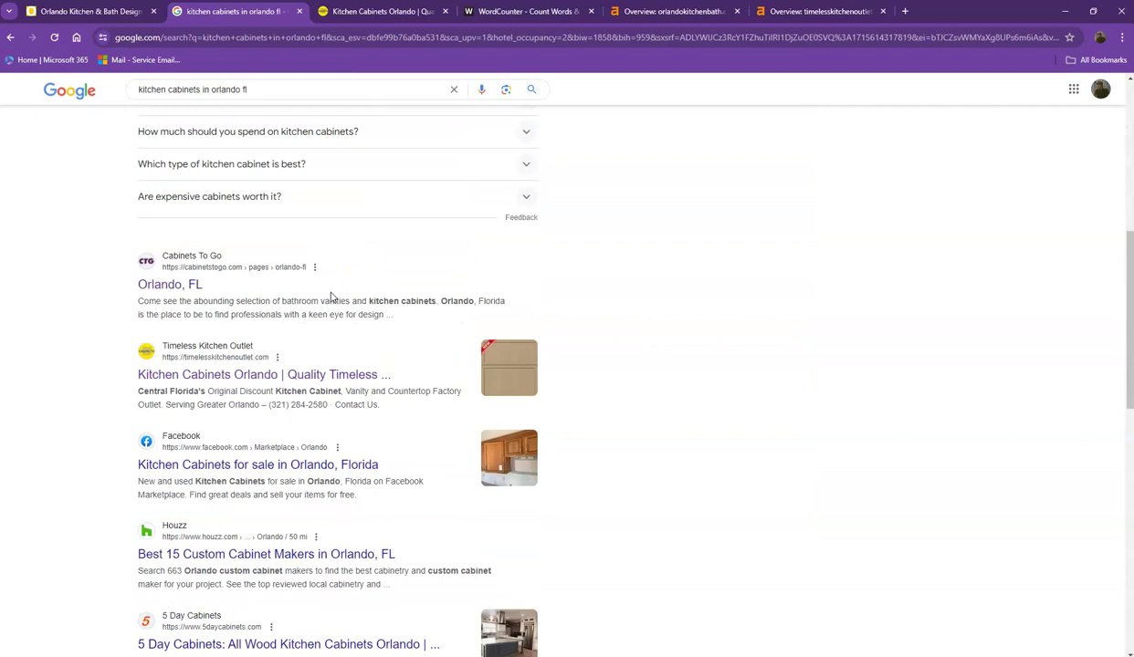
pyautogui.scroll(-4, 332, 296)
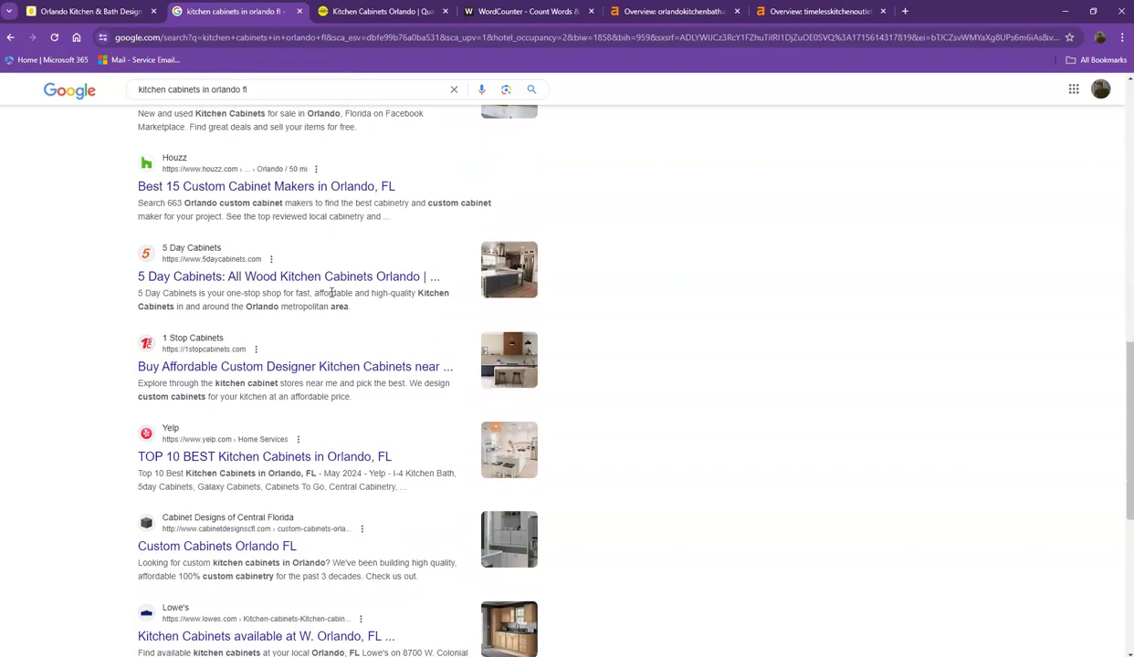
# Review the remaining Google results for "kitchen cabinets in orlando fl" and return to the Timeless Kitchen Outlet listing.
pyautogui.scroll(-3, 331, 292)
pyautogui.scroll(-1, 329, 299)
pyautogui.scroll(1, 330, 298)
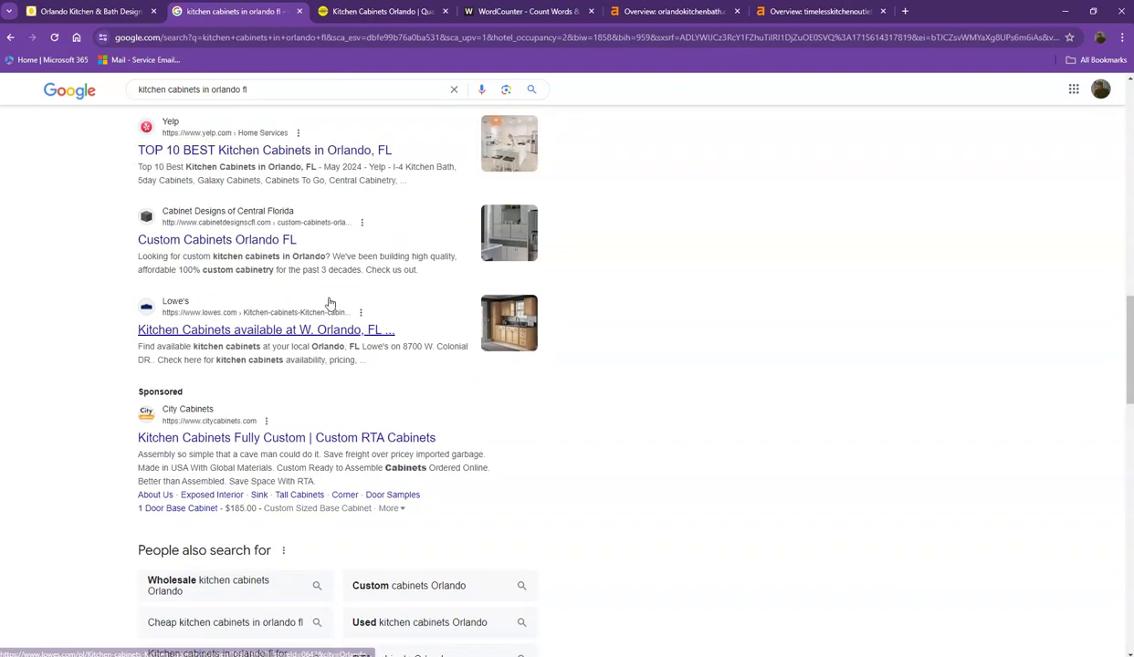
pyautogui.scroll(3, 331, 301)
pyautogui.scroll(3, 330, 302)
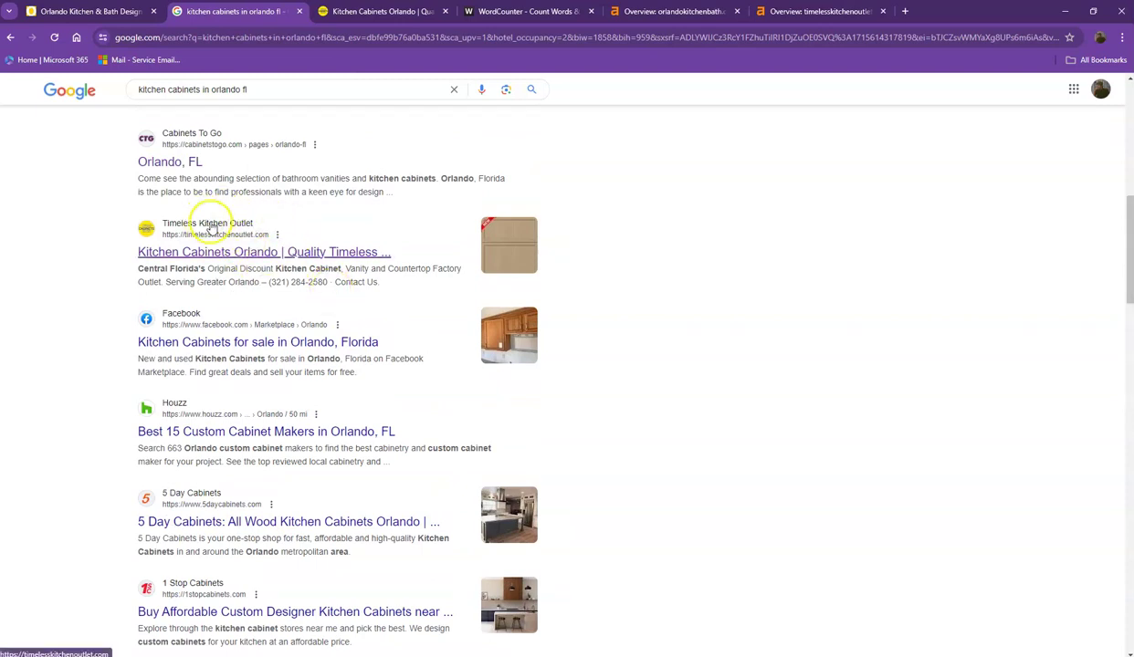
# View the Timeless Kitchen Outlet homepage from its hero section down to the customer reviews and back.
pyautogui.click(379, 12)
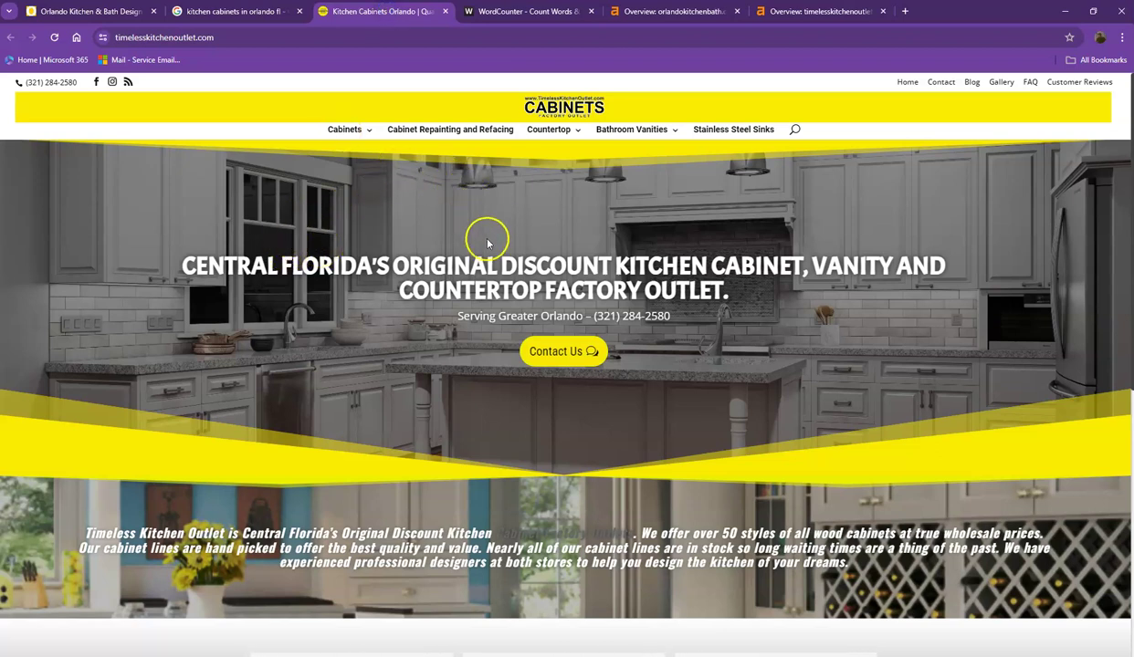
pyautogui.scroll(-5, 420, 253)
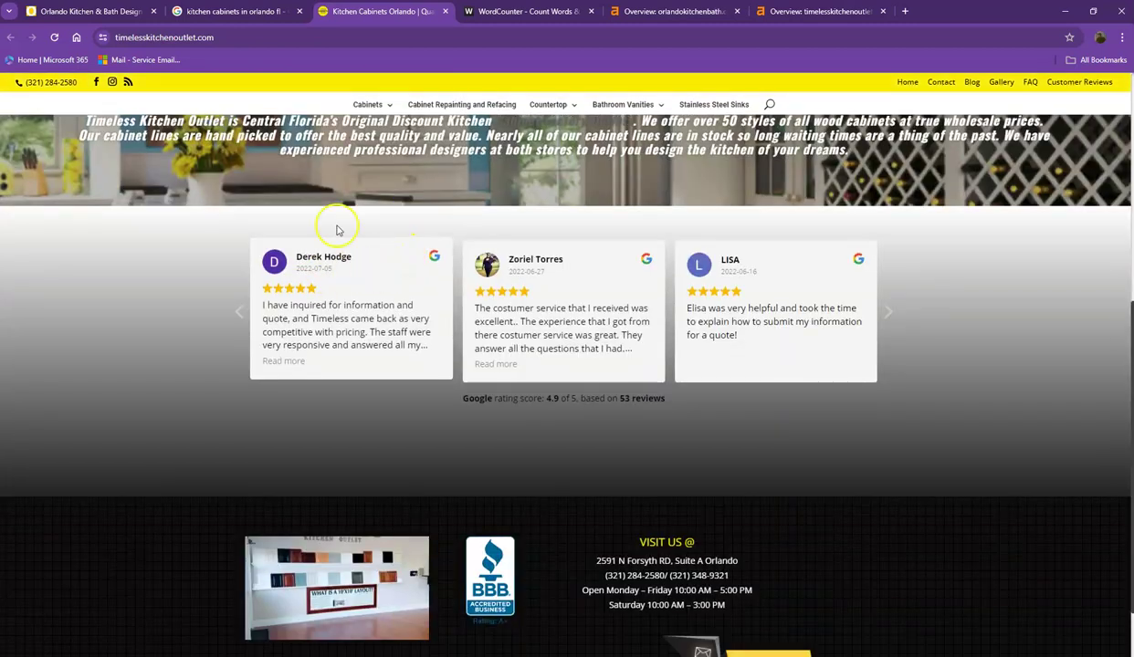
pyautogui.scroll(-1, 406, 301)
pyautogui.scroll(6, 349, 296)
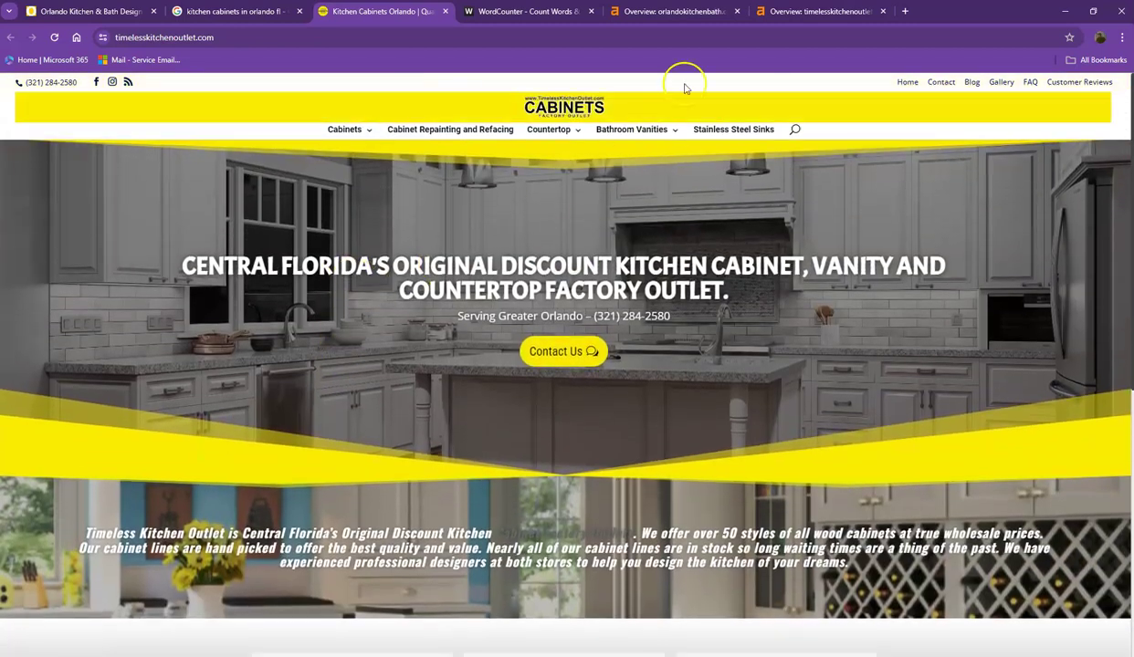
# Compare the Ahrefs overviews of orlandokitchenbath.com and timelesskitchenoutlet.com, including their backlinks, referring domains, organic keywords and traffic.
pyautogui.click(678, 11)
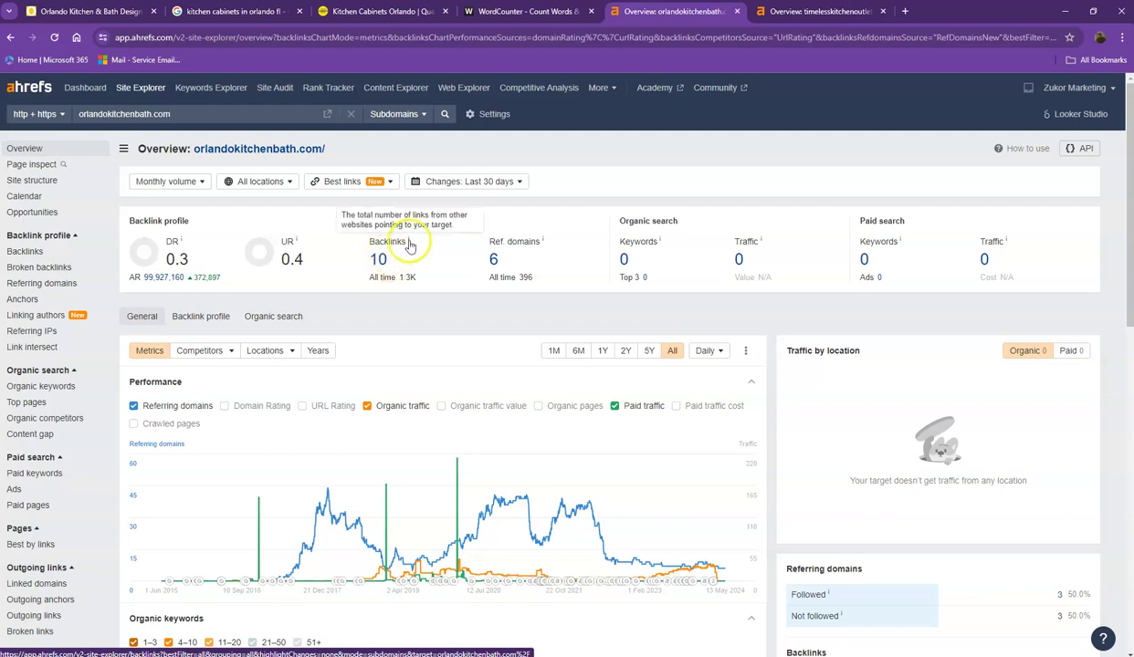
pyautogui.click(798, 13)
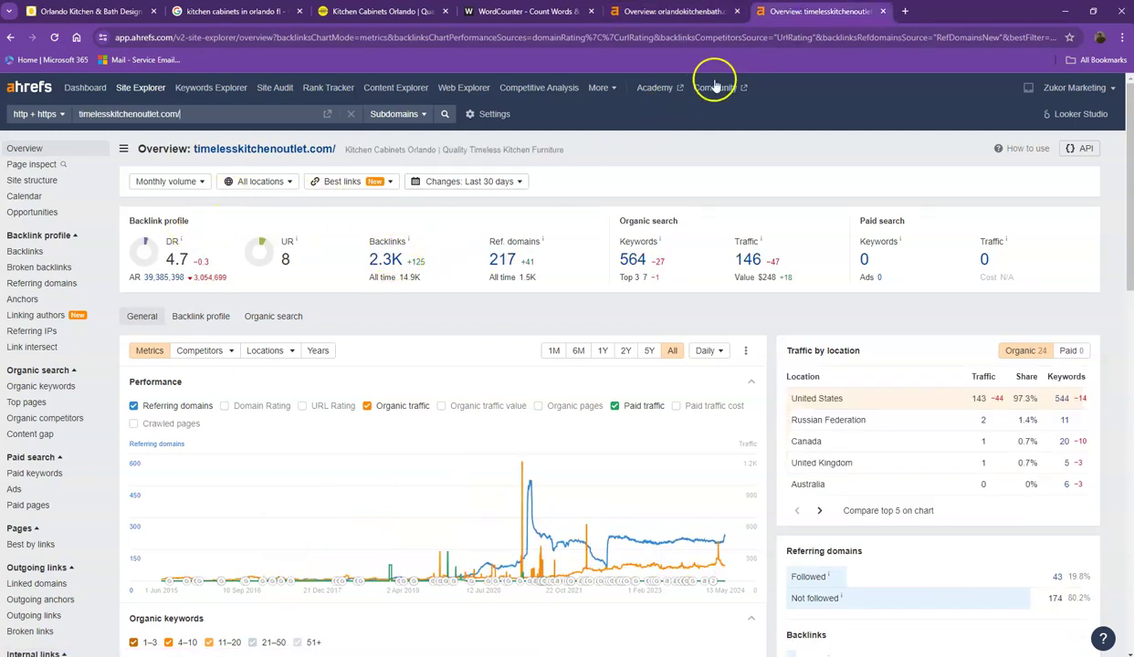
pyautogui.click(684, 15)
pyautogui.click(771, 11)
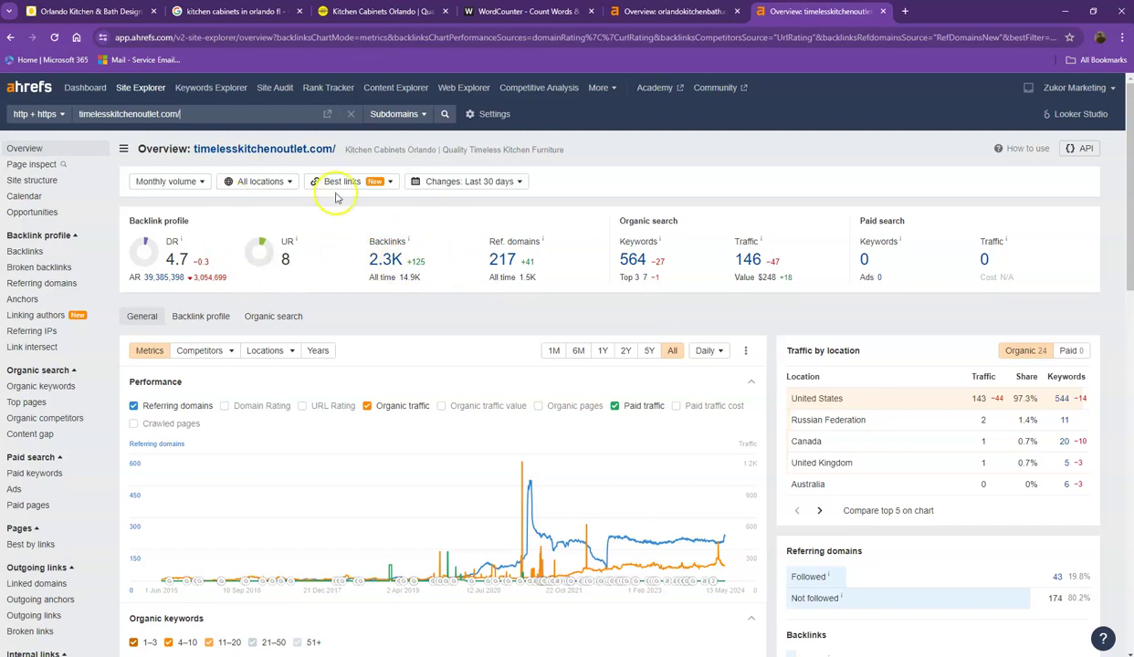
pyautogui.click(673, 13)
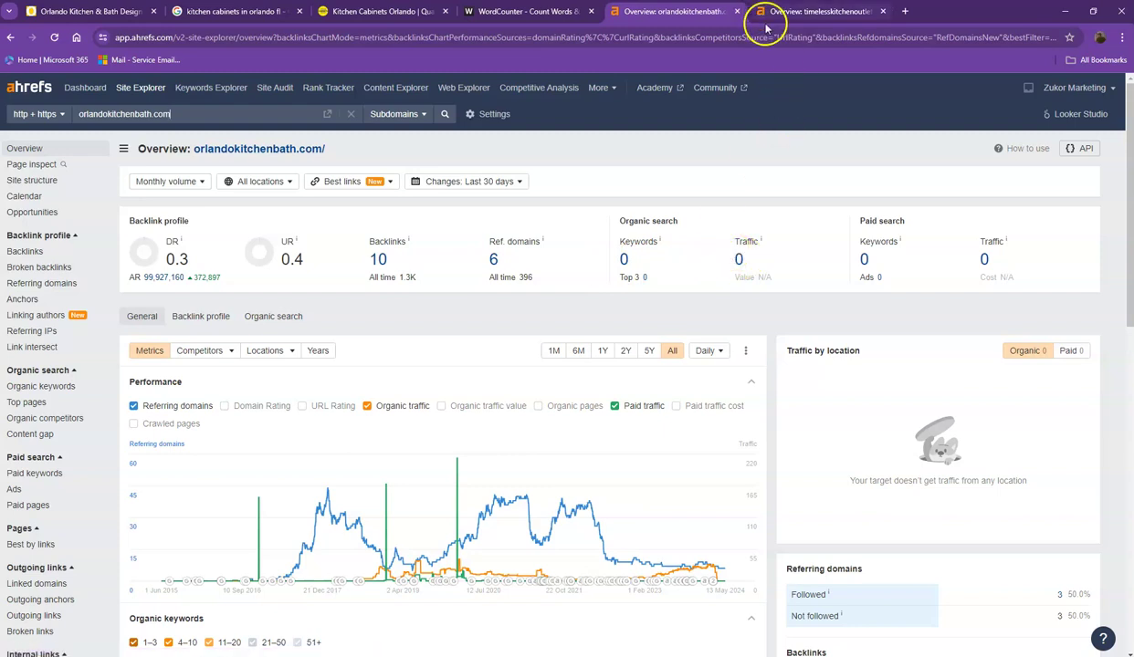
# Open the referring domains and organic keywords reports of timelesskitchenoutlet.com in separate browser tabs and bring up each one.
pyautogui.click(791, 12)
pyautogui.rightClick(502, 259)
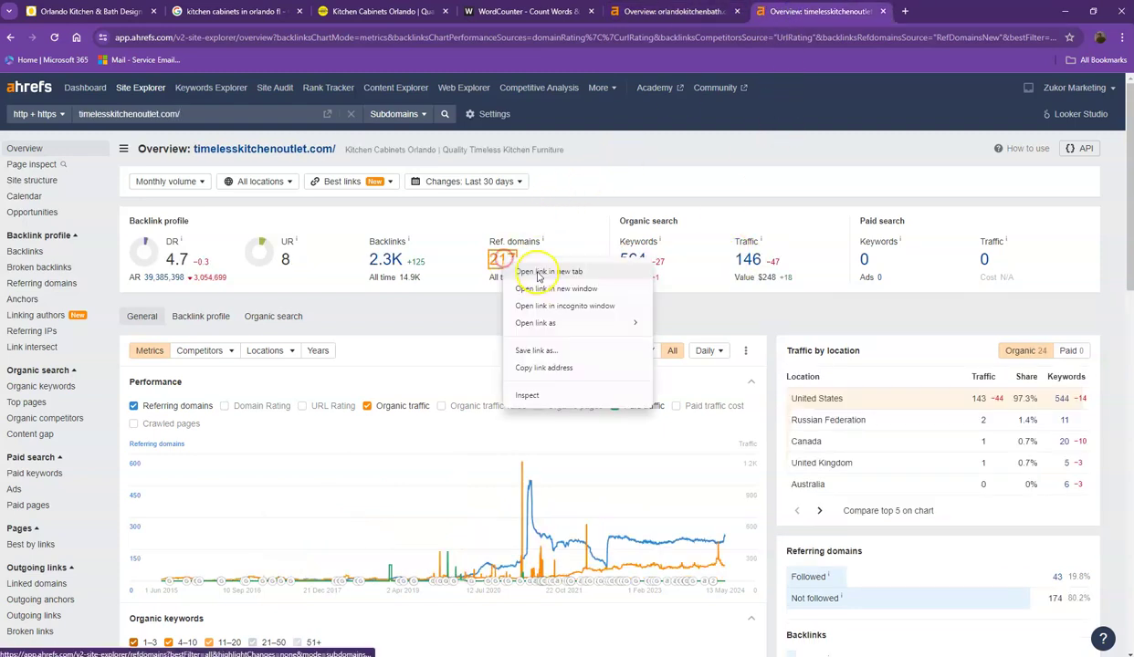
pyautogui.click(527, 278)
pyautogui.rightClick(633, 260)
pyautogui.click(680, 278)
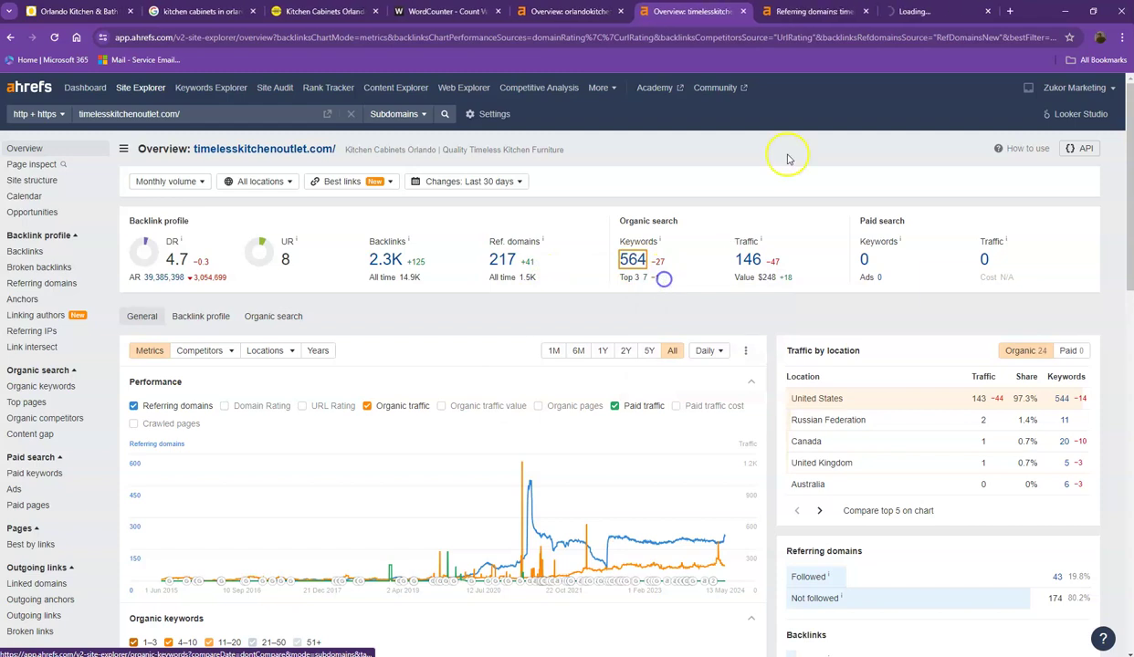
pyautogui.click(812, 10)
pyautogui.click(936, 11)
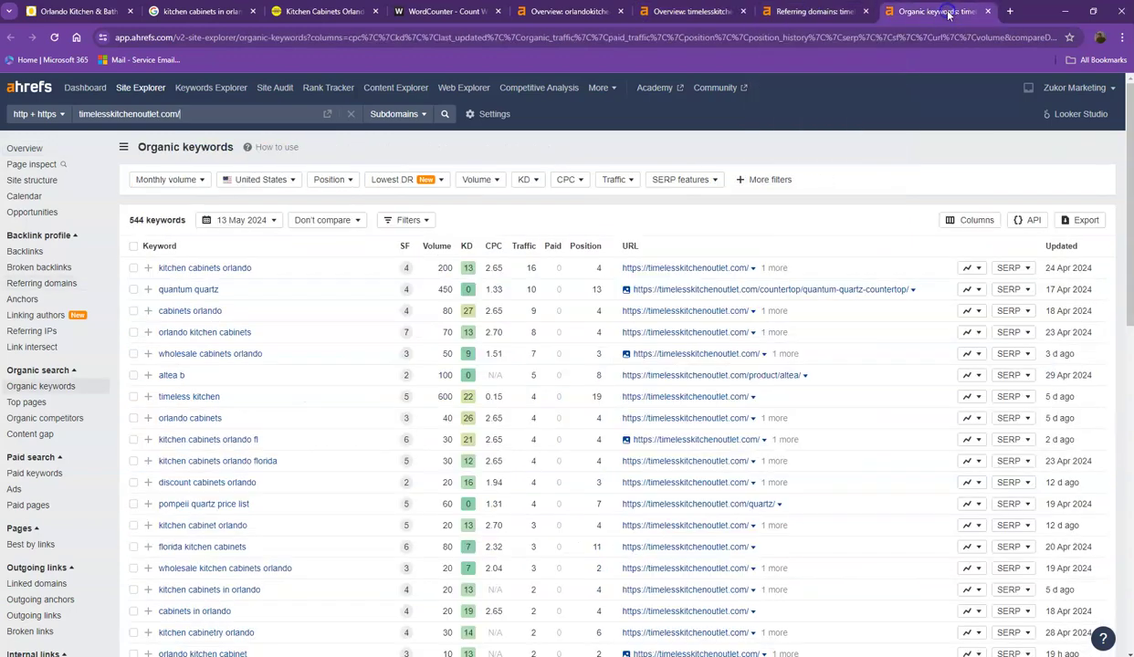
# Examine the domains linking to timelesskitchenoutlet.com on pages 1 to 3 of the referring domains report.
pyautogui.click(812, 14)
pyautogui.scroll(-3, 212, 291)
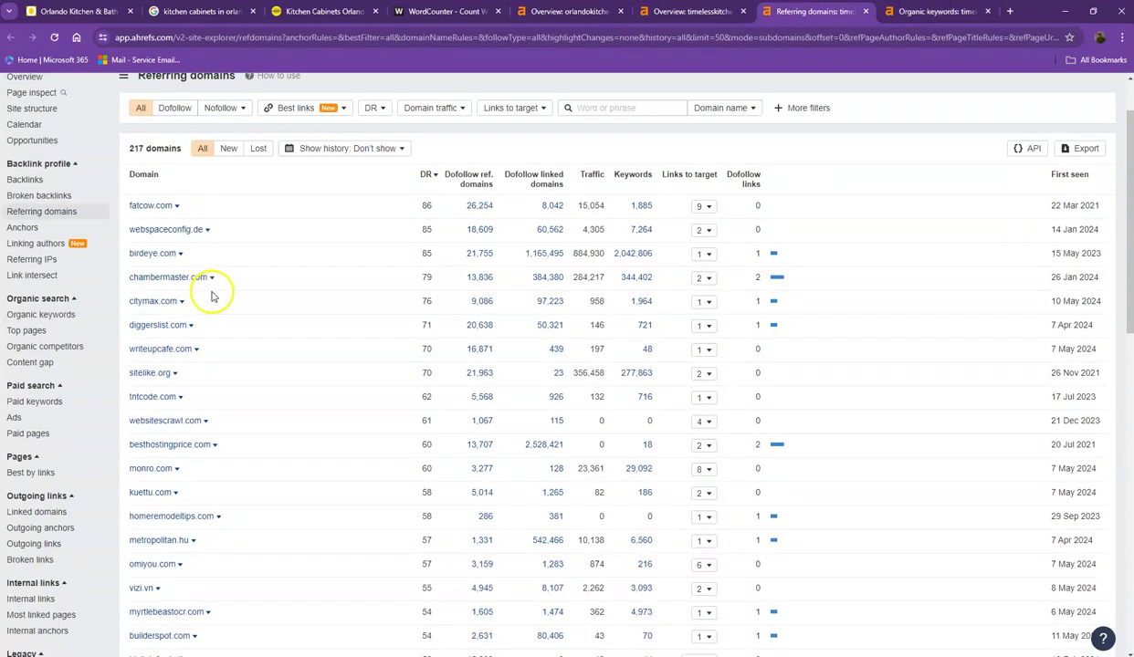
pyautogui.scroll(-8, 261, 271)
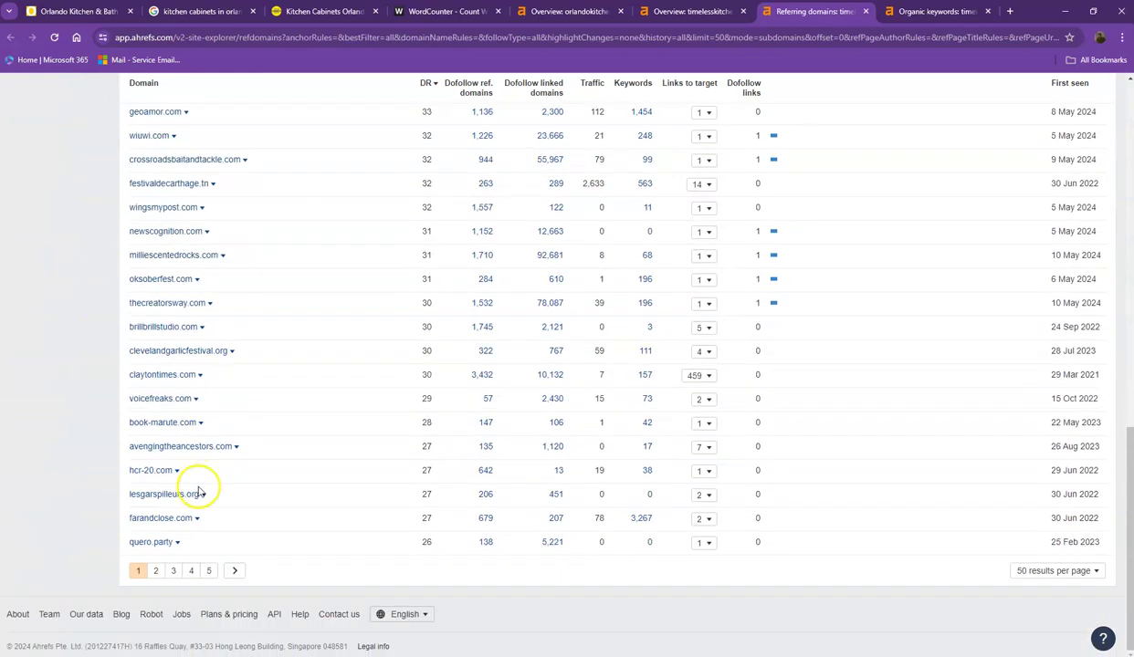
pyautogui.click(156, 572)
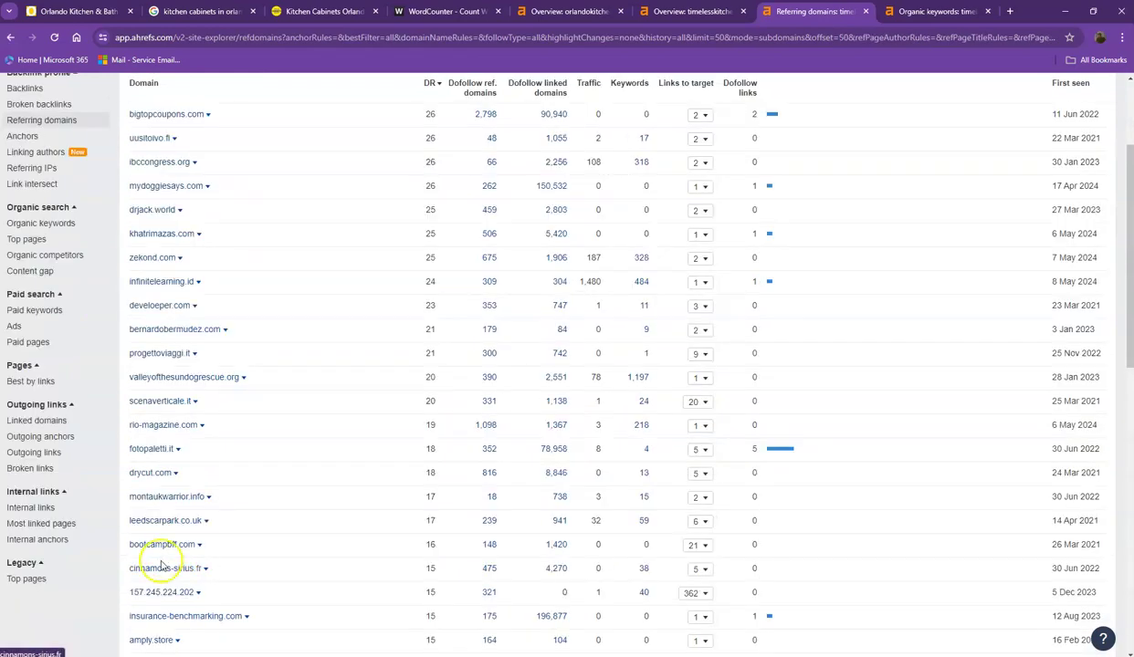
pyautogui.scroll(-1, 229, 384)
pyautogui.scroll(-10, 229, 384)
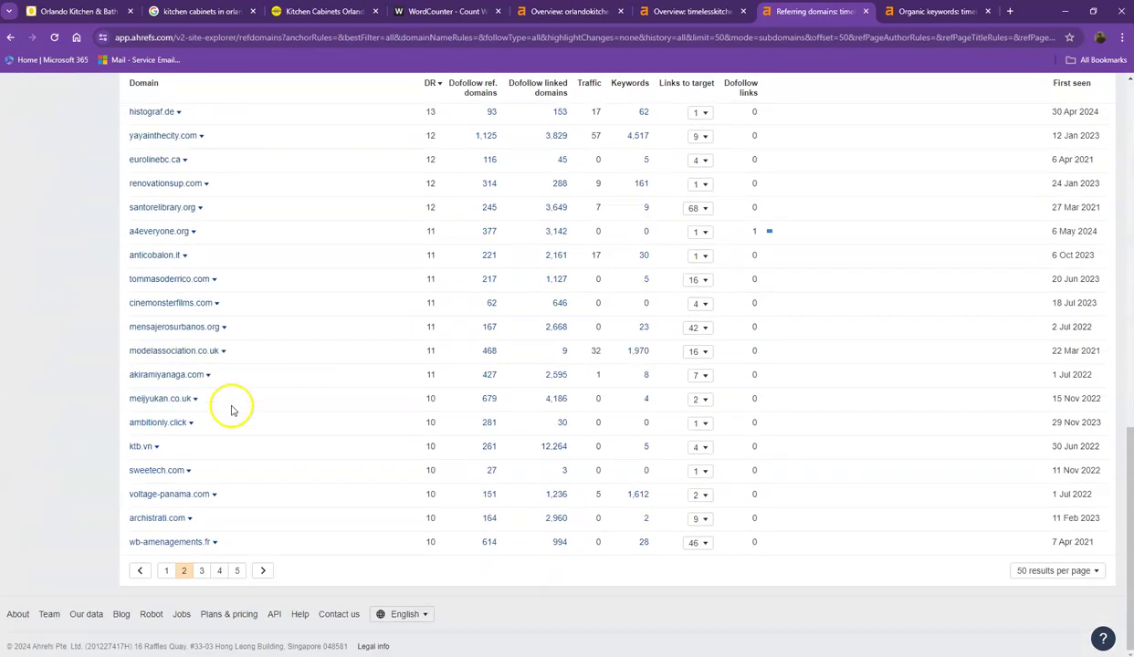
pyautogui.click(203, 571)
pyautogui.scroll(-5, 278, 518)
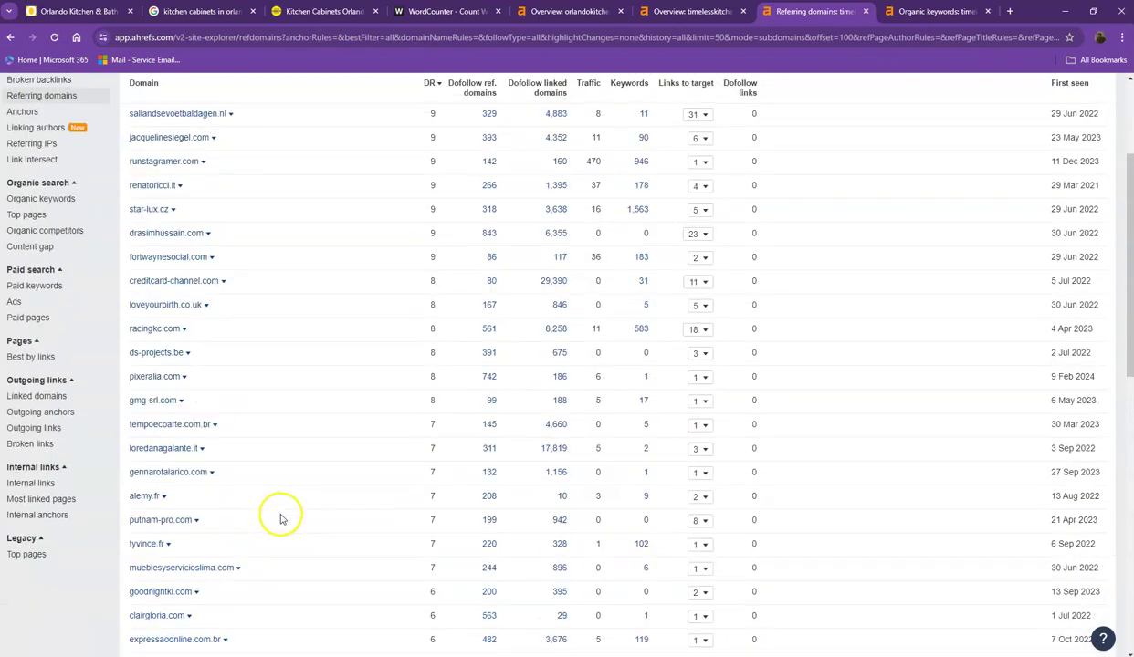
# Examine pages 1 and 2 of timelesskitchenoutlet.com's organic keywords, pointing out the search volume of "cabinets outlet".
pyautogui.click(913, 15)
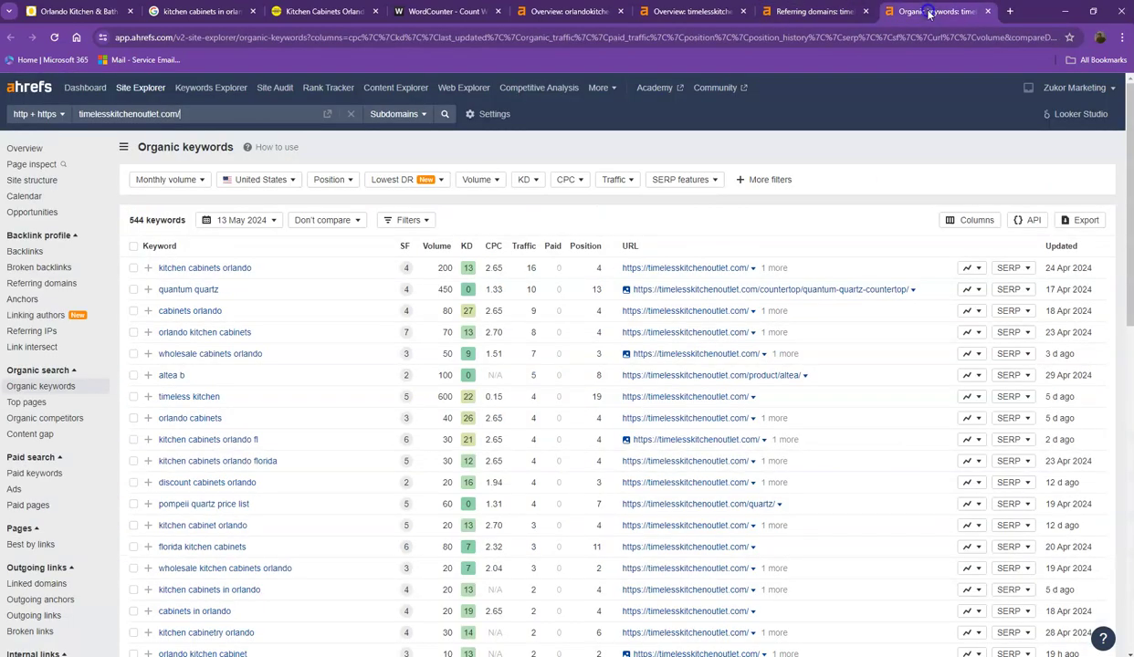
pyautogui.scroll(-15, 303, 272)
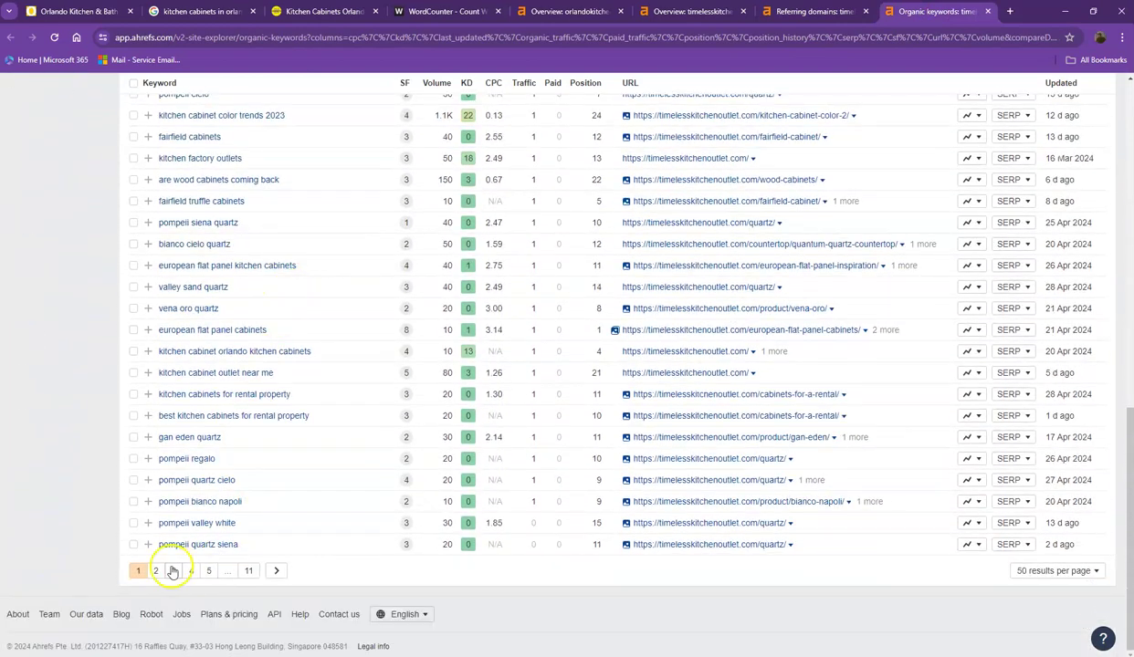
pyautogui.click(158, 572)
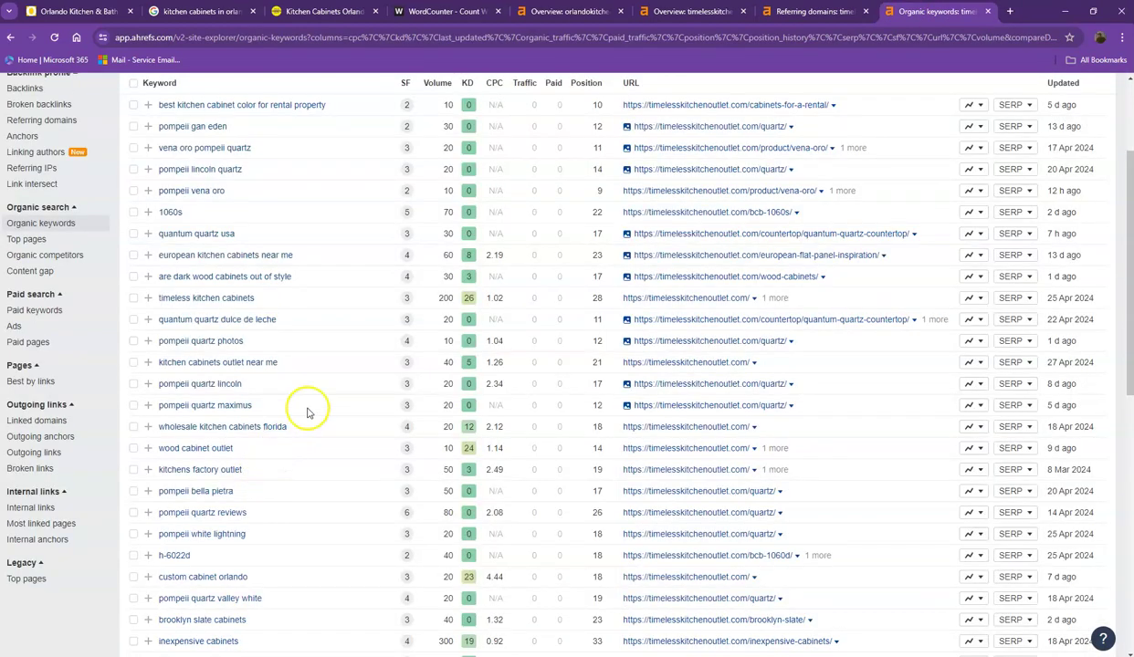
pyautogui.scroll(-6, 302, 376)
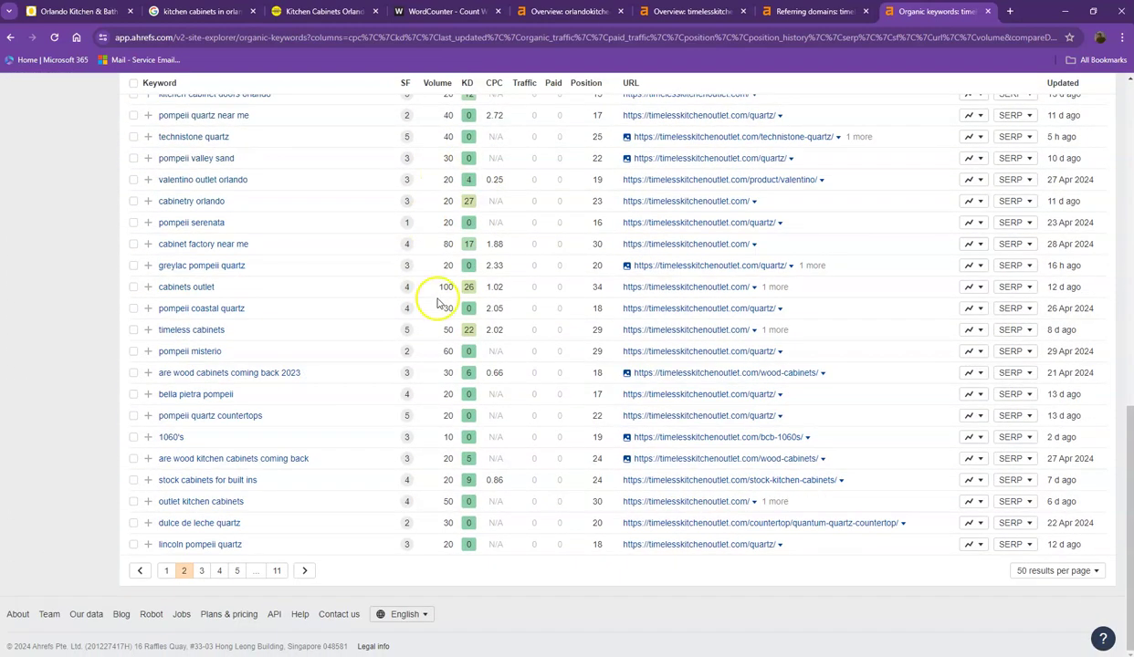
pyautogui.moveTo(452, 286); pyautogui.dragTo(138, 298)
pyautogui.click(305, 289)
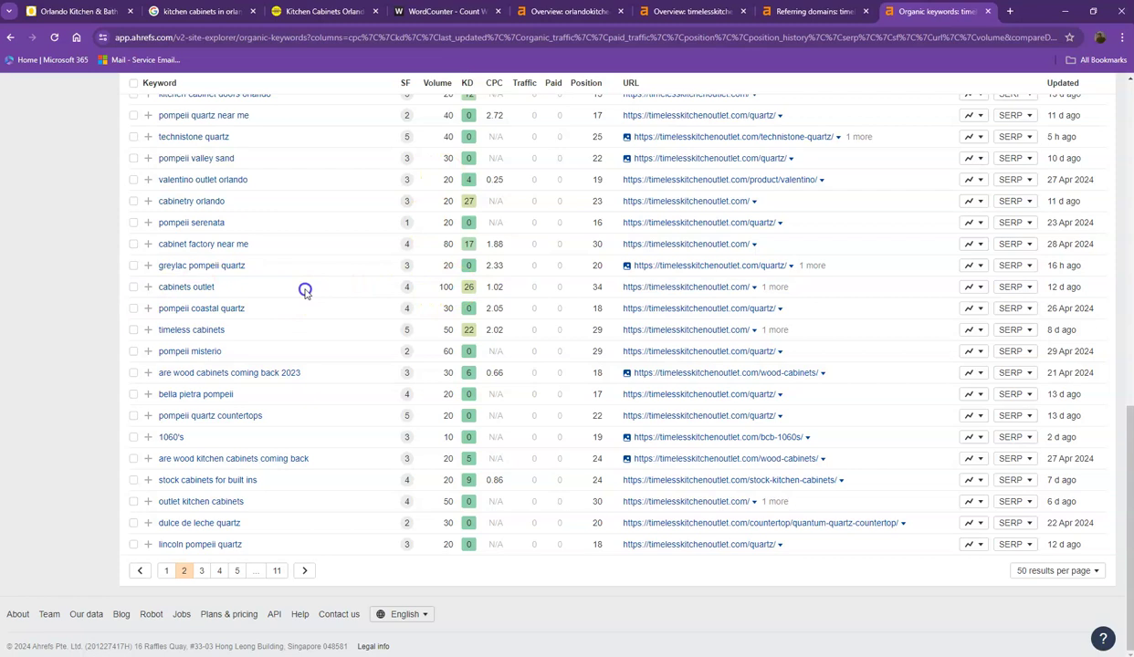
# Examine pages 3 and 4 of the organic keywords report, pointing out the search volume of "kitchen outlet".
pyautogui.click(202, 570)
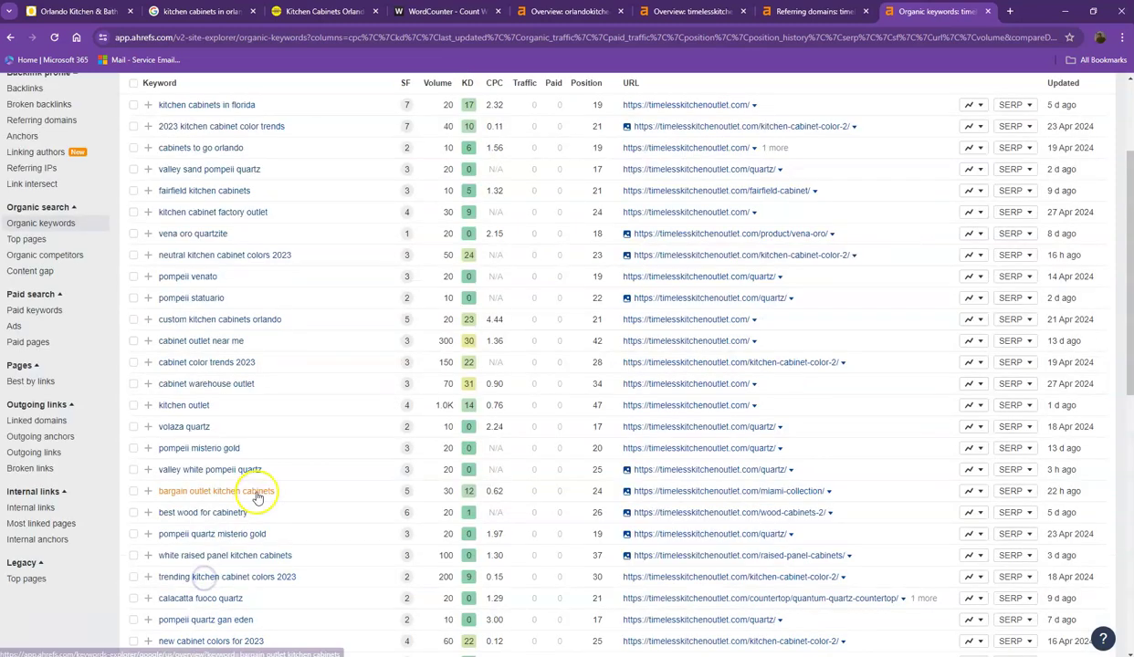
pyautogui.moveTo(457, 404); pyautogui.dragTo(154, 401)
pyautogui.click(298, 408)
pyautogui.scroll(-3, 300, 408)
pyautogui.scroll(-5, 301, 411)
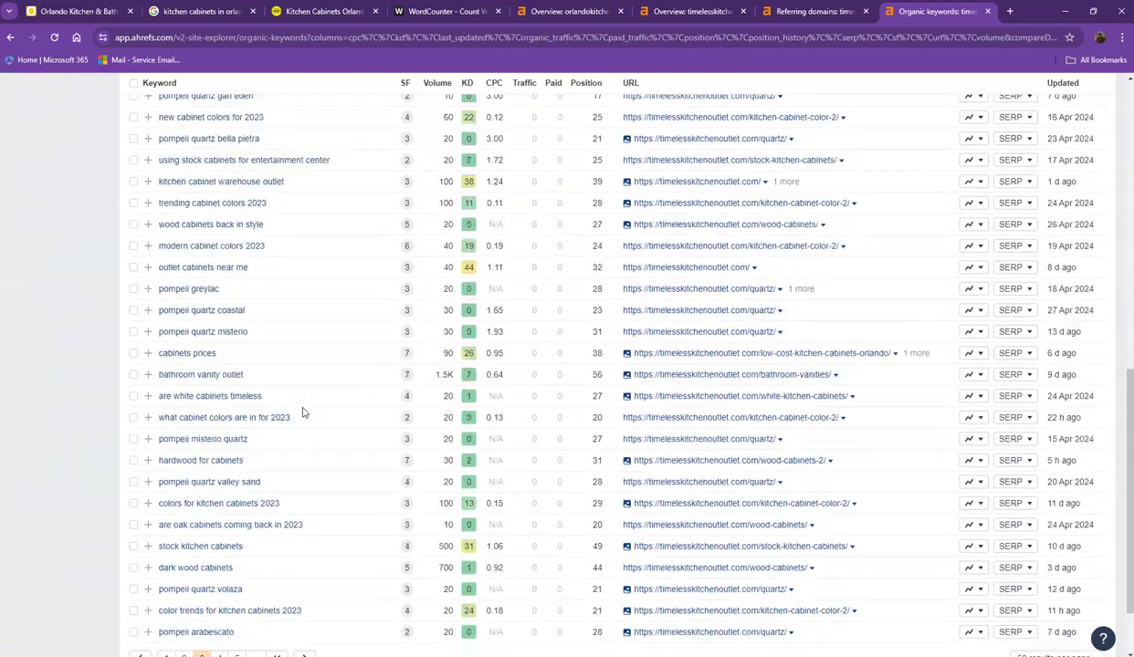
pyautogui.click(226, 573)
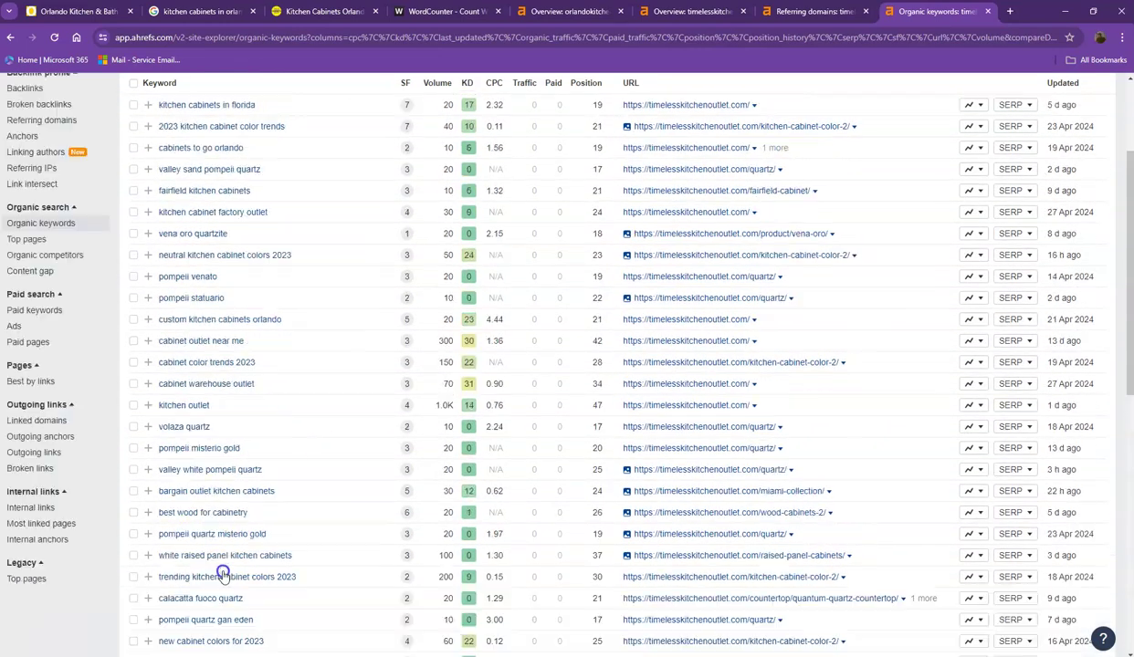
pyautogui.scroll(-10, 498, 375)
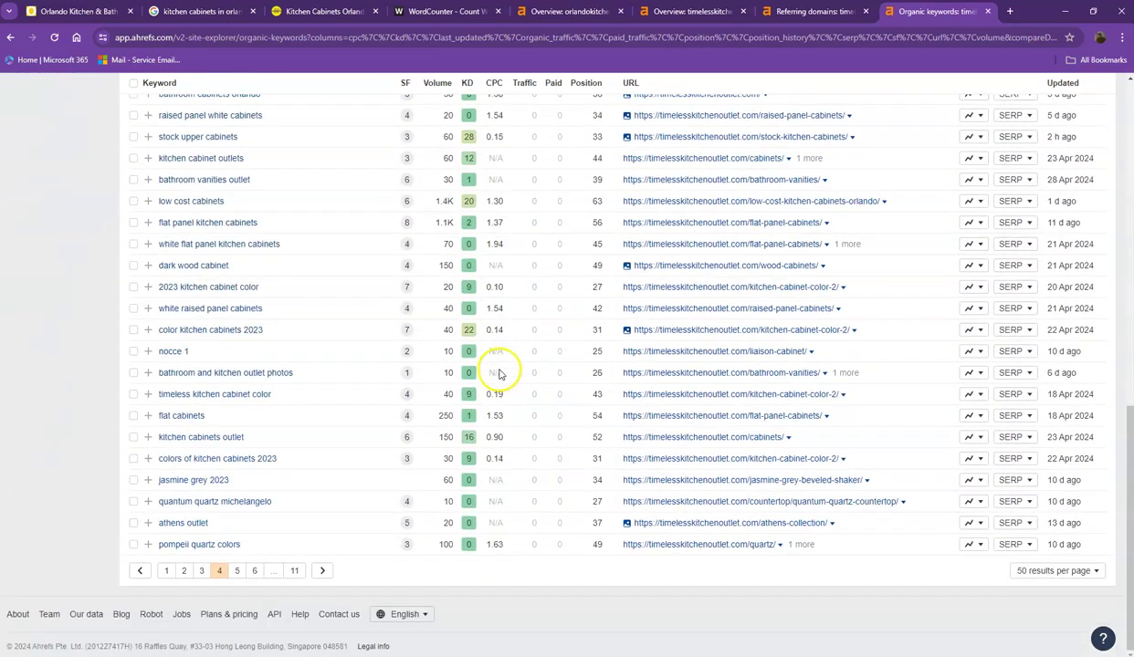
# Close the organic keywords and referring domains reports and return to the Orlando Kitchen & Bath homepage.
pyautogui.click(866, 11)
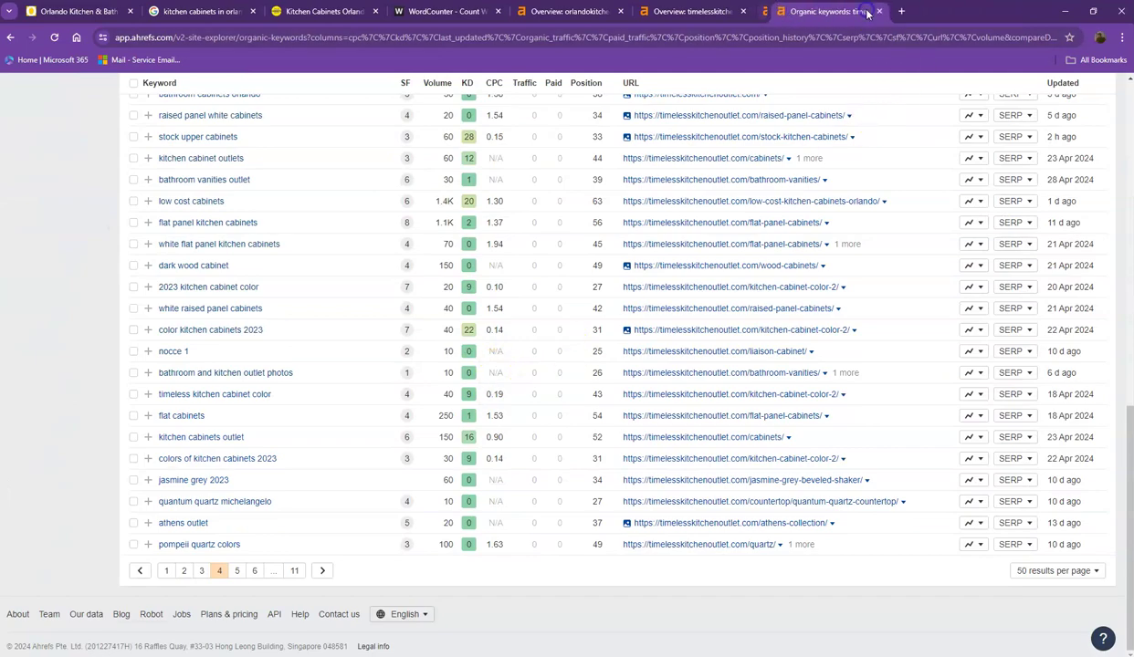
pyautogui.click(864, 11)
pyautogui.click(110, 11)
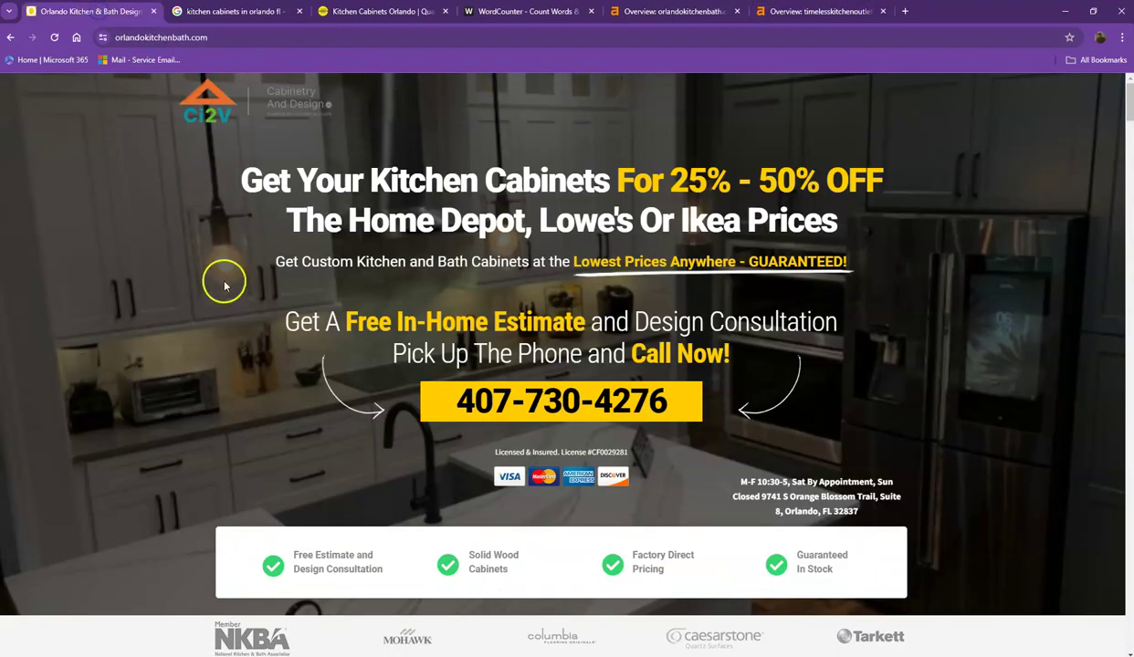
# Check the file name of the image beside the "Custom Kitchen Cabinets 25% - 50% OFF" text without saving it.
pyautogui.scroll(-10, 223, 278)
pyautogui.scroll(-1, 231, 299)
pyautogui.rightClick(292, 160)
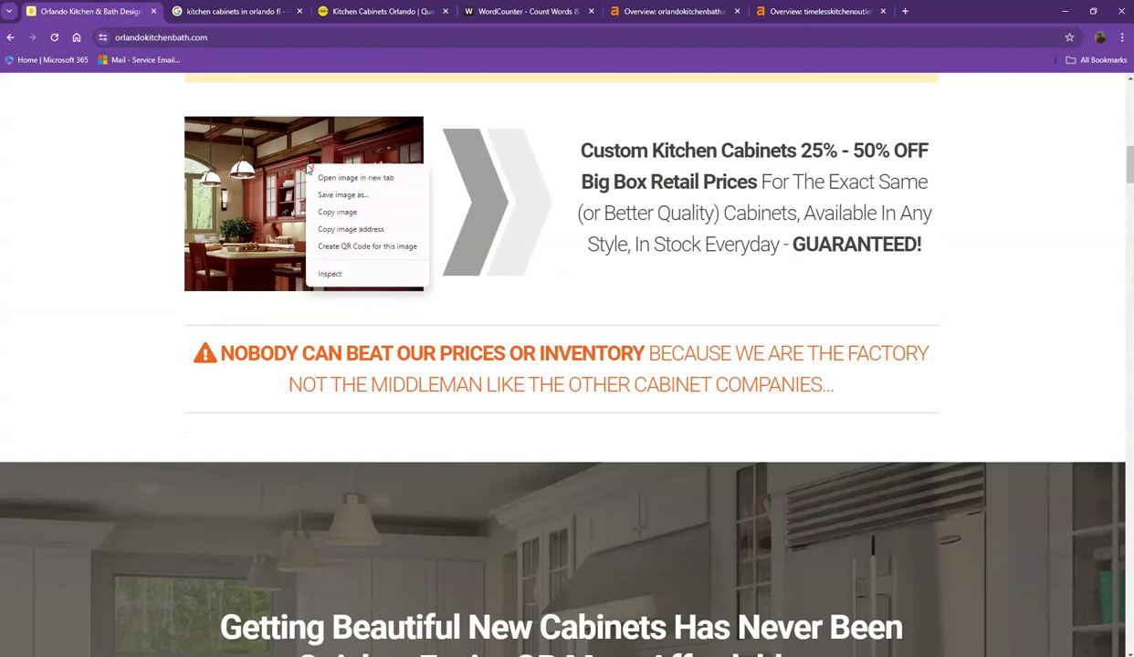
pyautogui.click(347, 192)
pyautogui.click(162, 266)
pyautogui.click(542, 309)
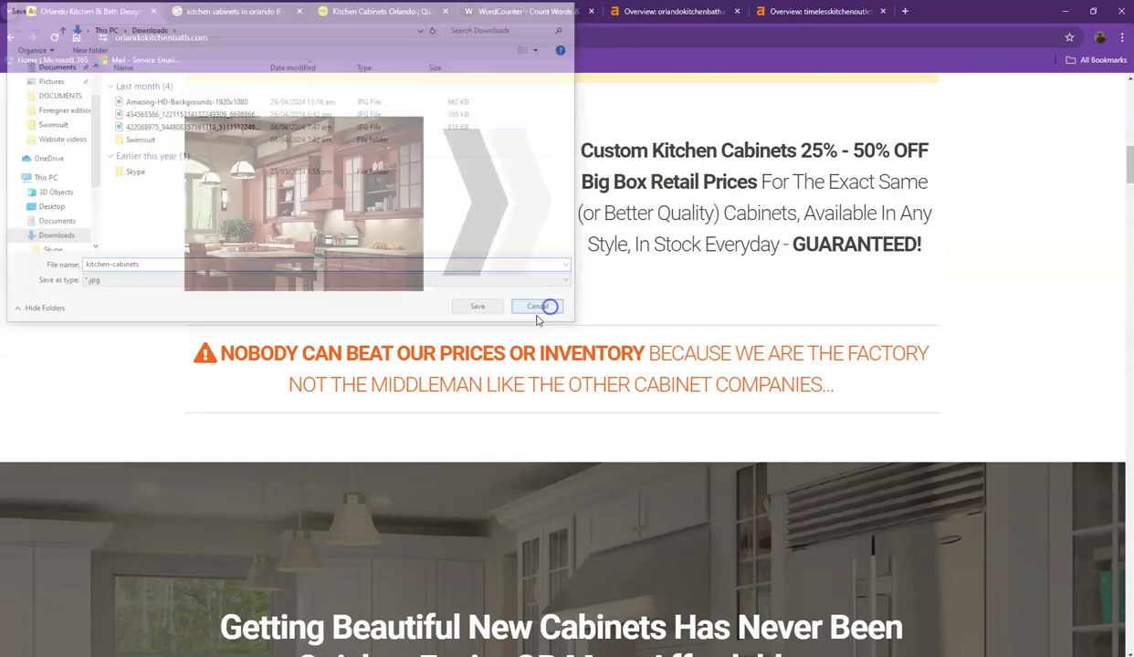
# Check the file name of the kitchen image beside the "25% – 50% Lower Prices" text without saving it.
pyautogui.scroll(-6, 456, 372)
pyautogui.scroll(-6, 456, 371)
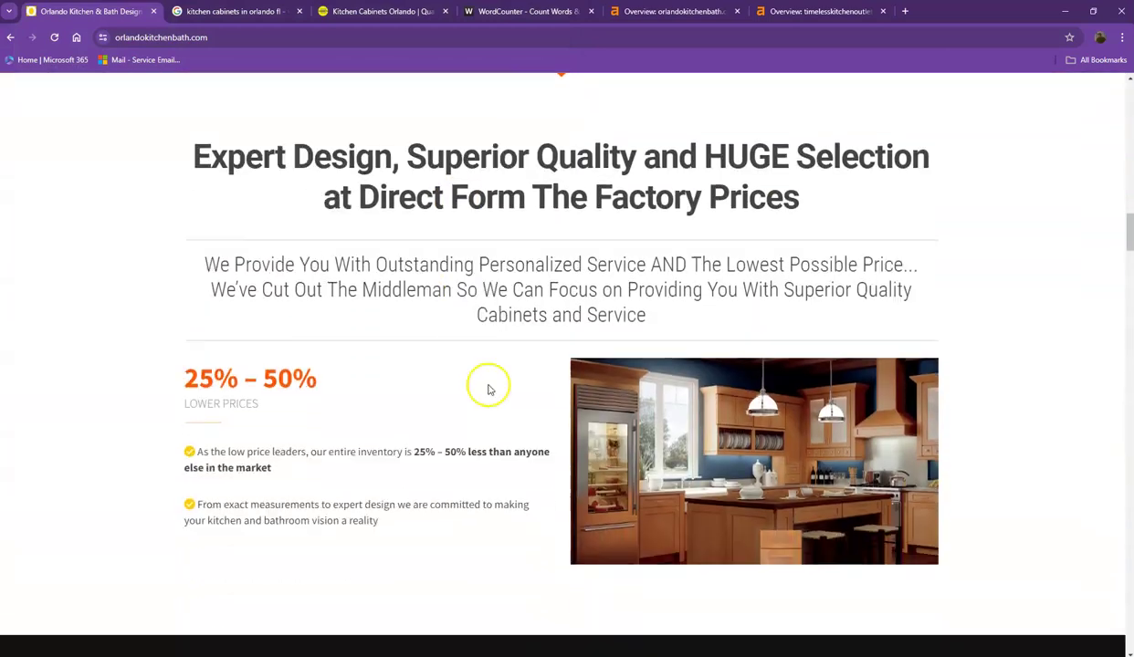
pyautogui.rightClick(649, 342)
pyautogui.click(680, 372)
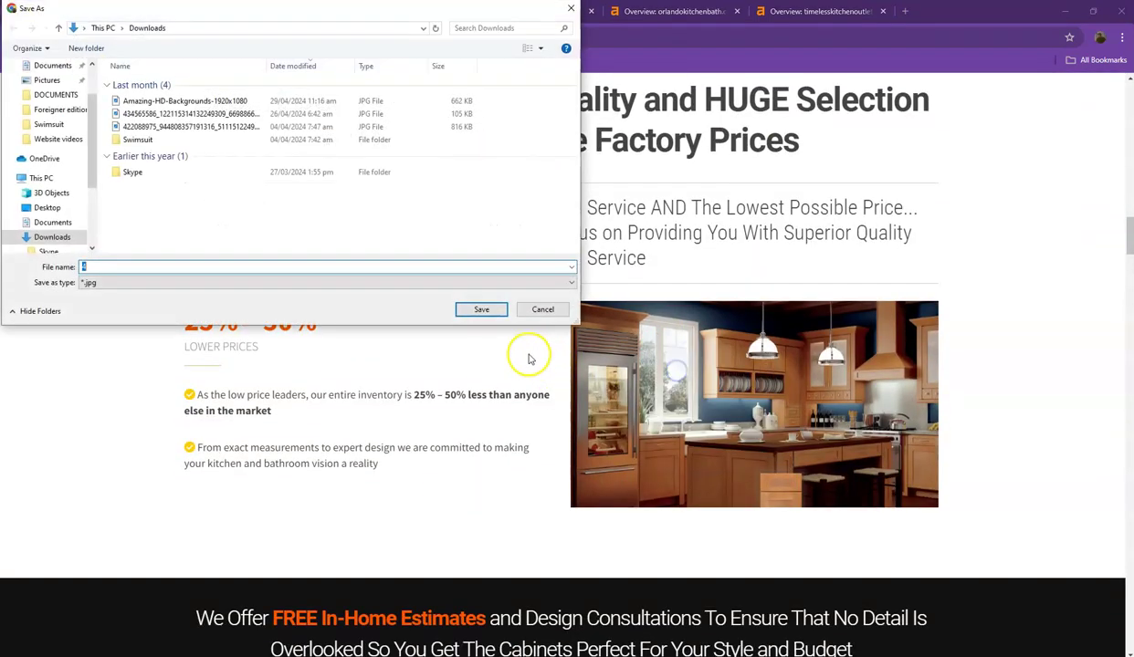
pyautogui.click(545, 309)
# Check the file name of the kitchen image beside the "35 Years of Experience" text without saving it.
pyautogui.scroll(-5, 518, 337)
pyautogui.rightClick(406, 327)
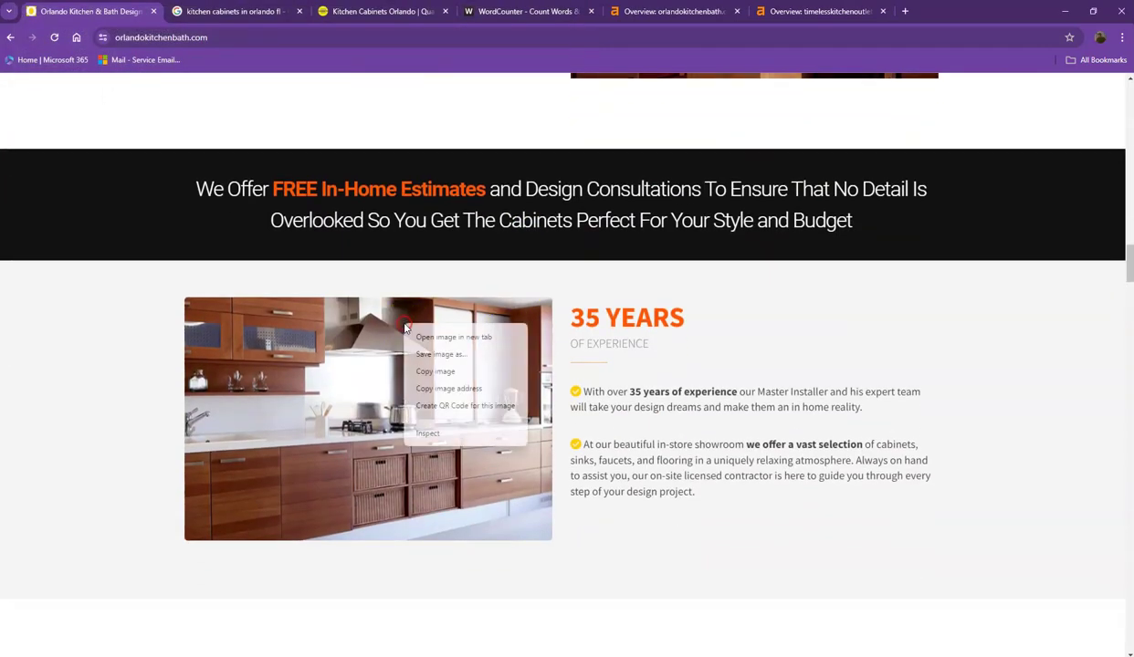
pyautogui.click(468, 359)
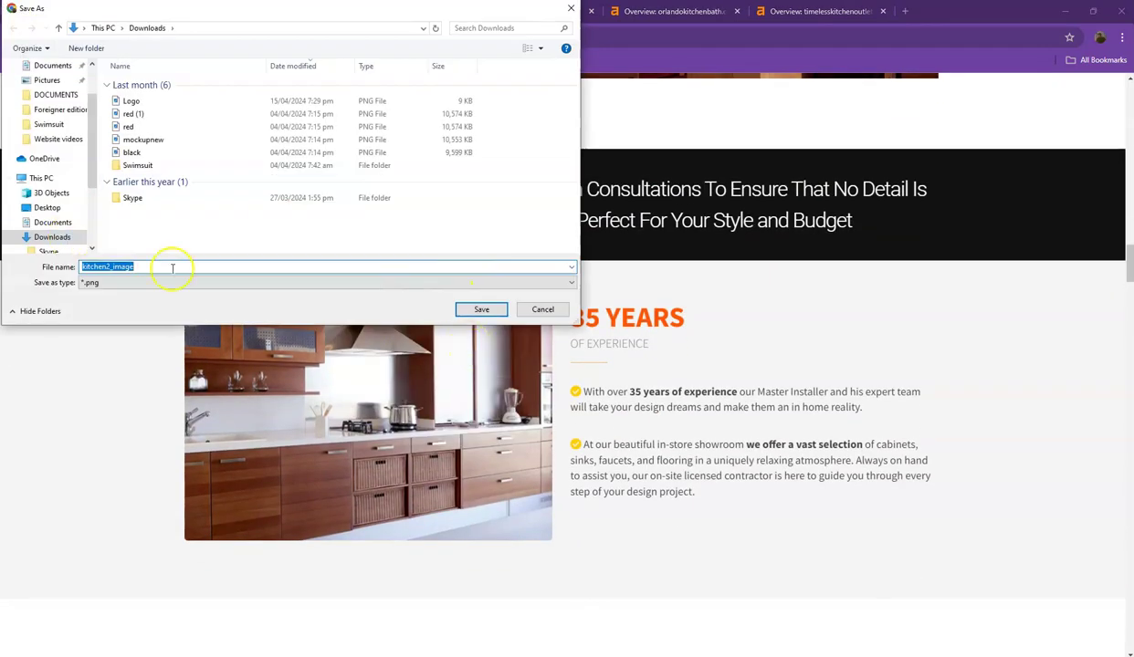
pyautogui.click(550, 312)
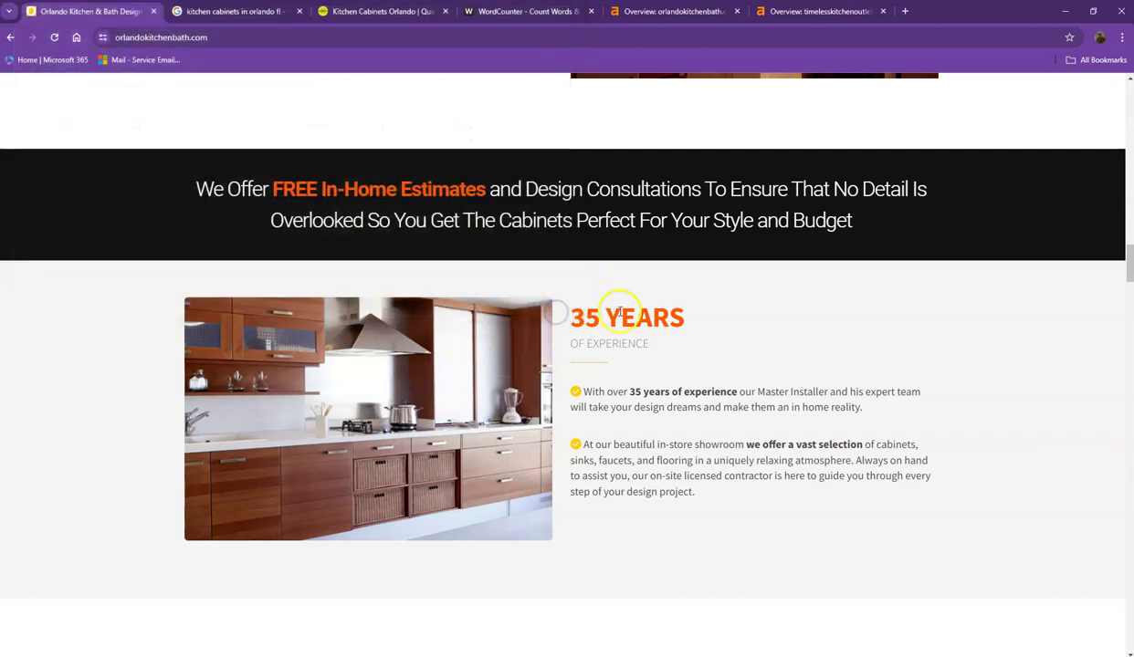
# Review the homepage text's total word and character count in WordCounter.
pyautogui.scroll(-4, 629, 321)
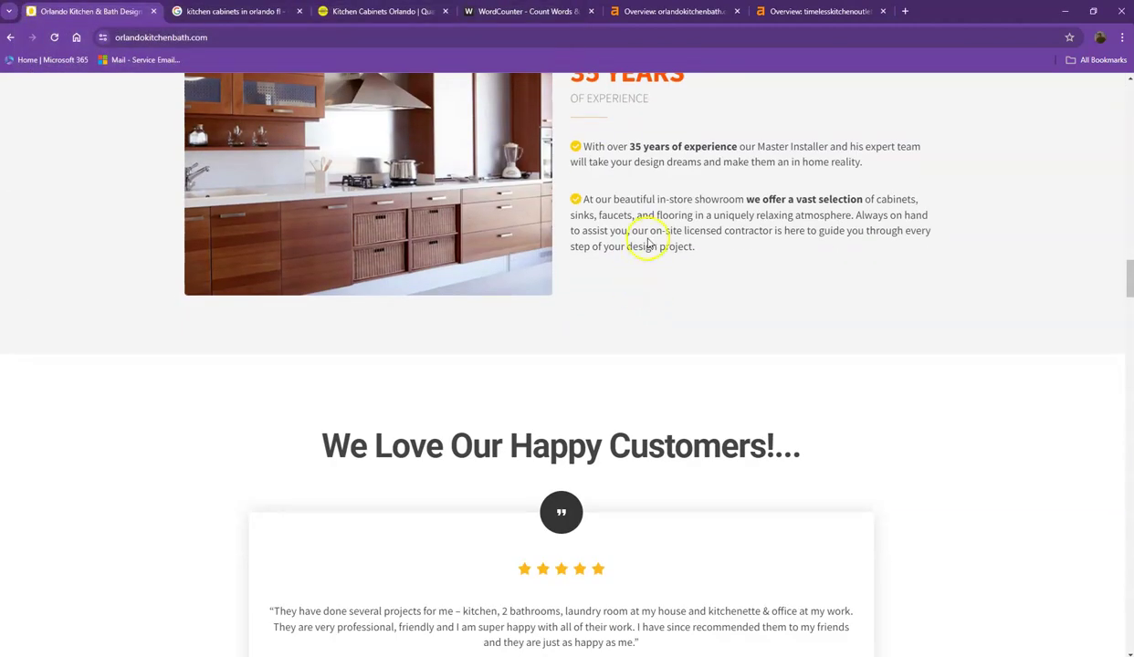
pyautogui.click(470, 12)
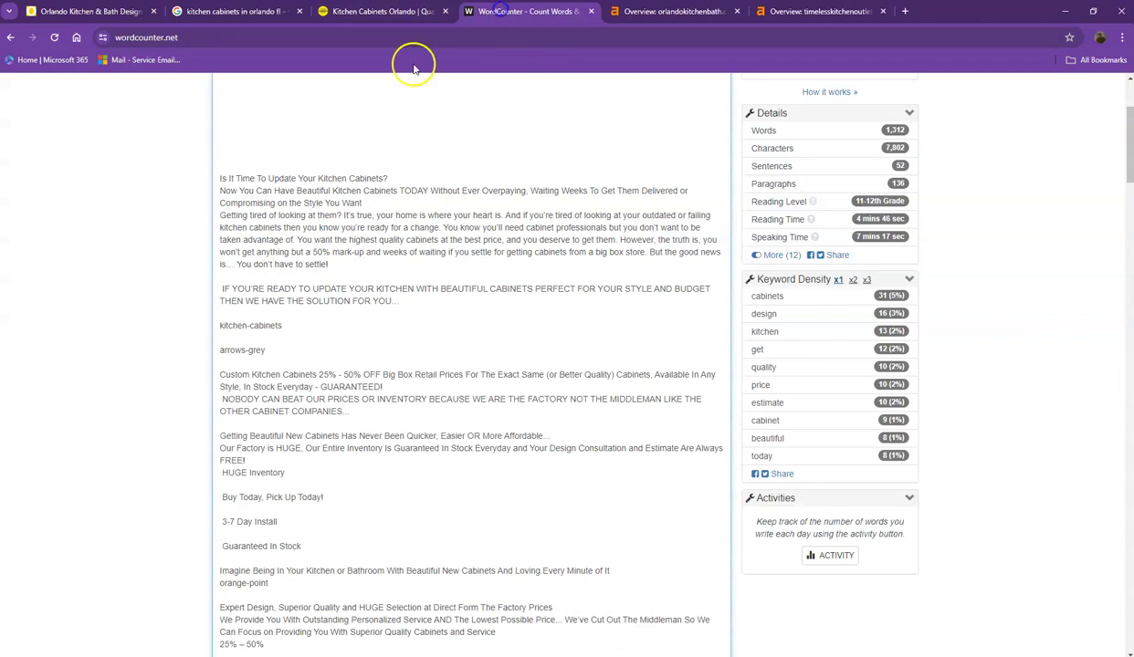
pyautogui.scroll(2, 114, 169)
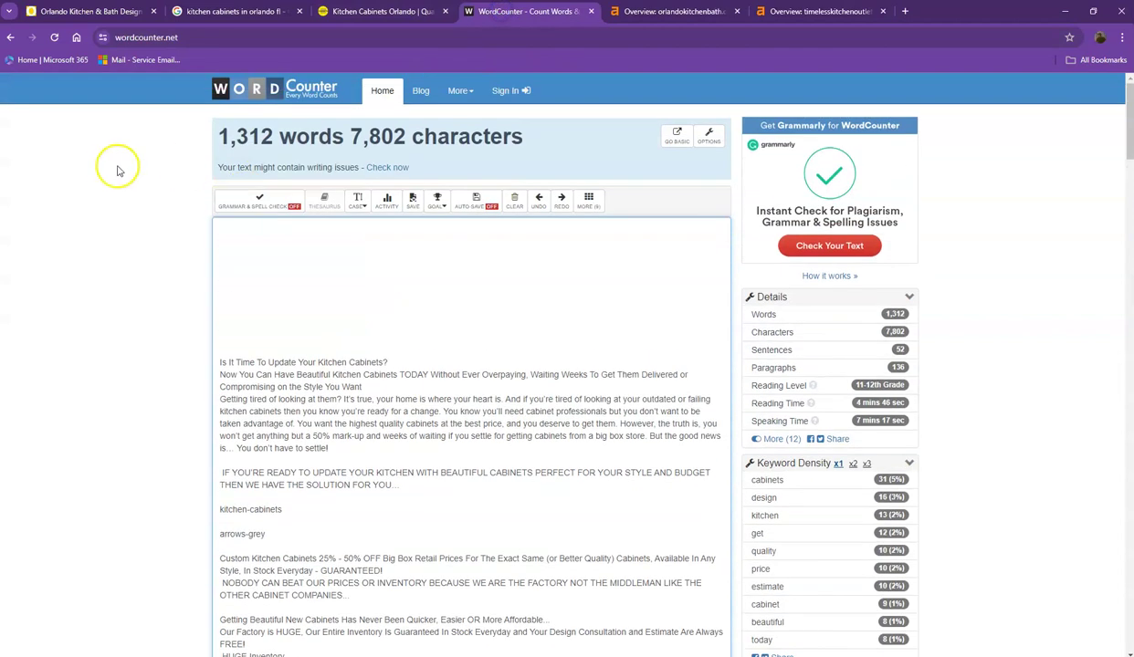
pyautogui.tripleClick(220, 137)
pyautogui.click(249, 132)
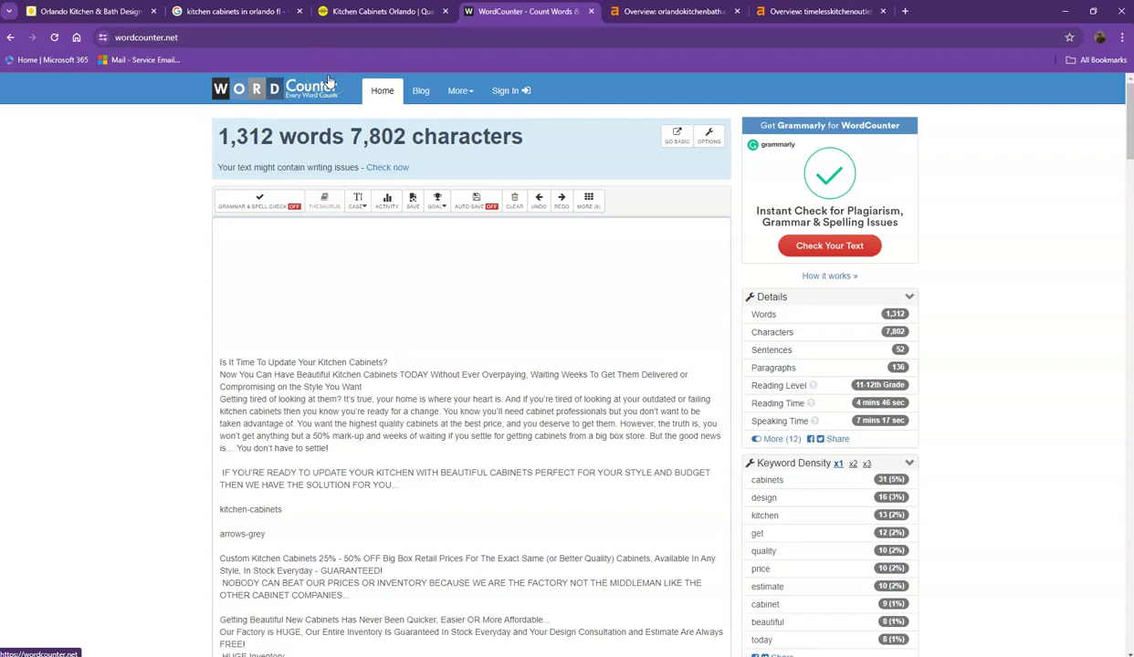
# Review the organic listings and Places results of the Google search for "kitchen cabinets in orlando fl".
pyautogui.click(239, 13)
pyautogui.scroll(-2, 137, 228)
pyautogui.moveTo(128, 217); pyautogui.dragTo(285, 224)
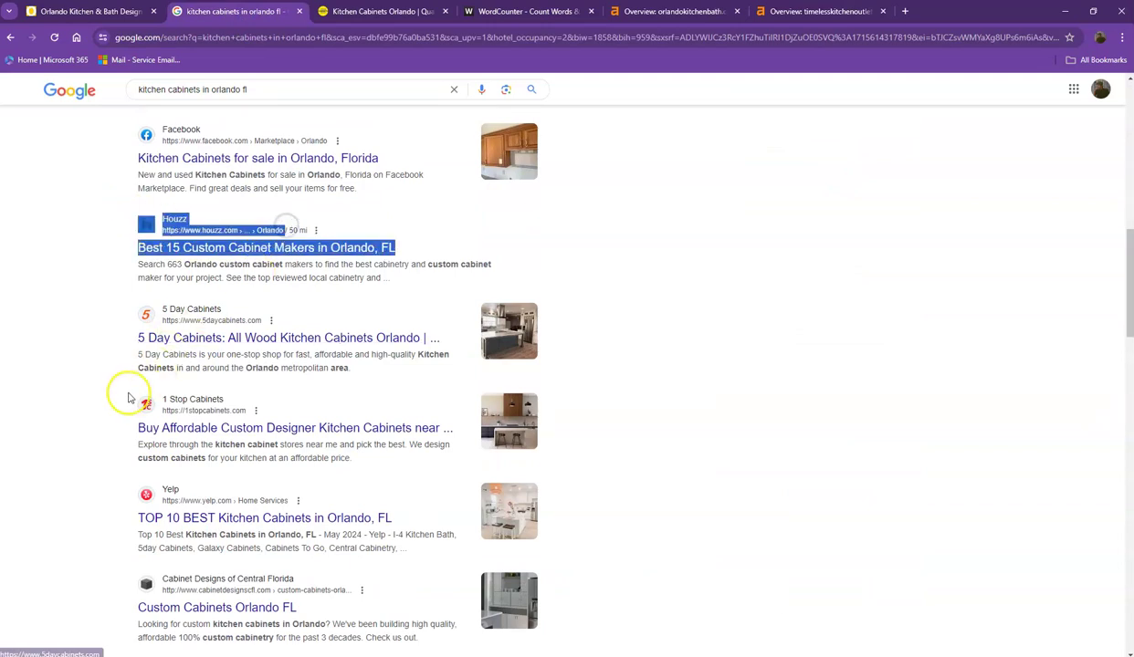
pyautogui.scroll(-3, 130, 393)
pyautogui.moveTo(127, 278); pyautogui.dragTo(81, 271)
pyautogui.click(82, 270)
pyautogui.scroll(8, 96, 302)
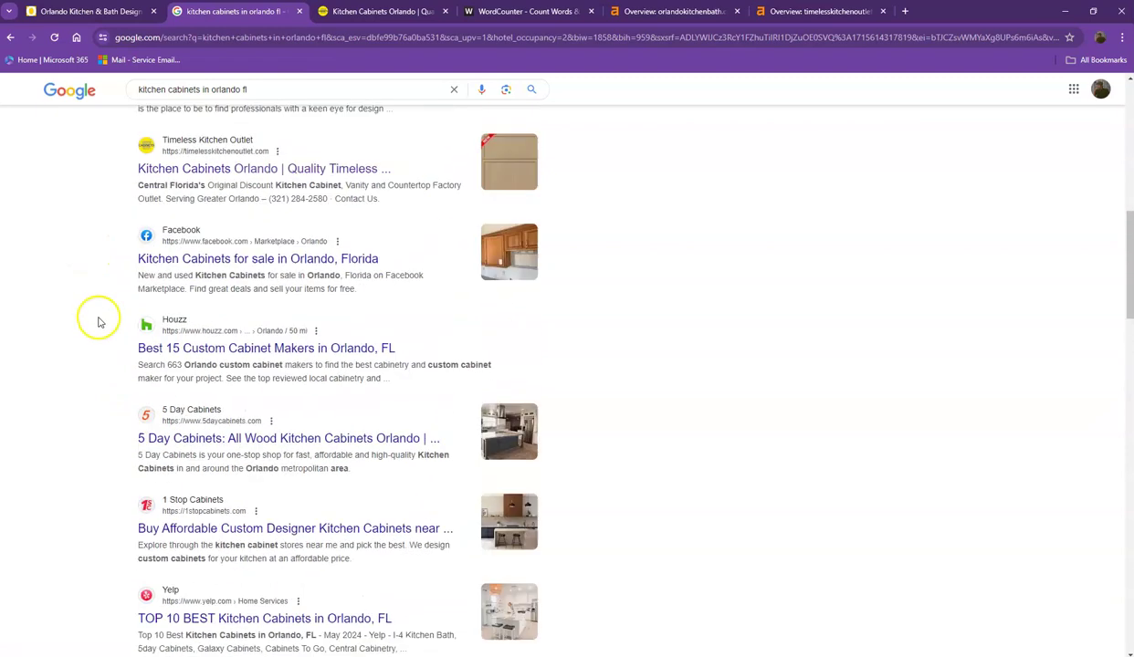
pyautogui.scroll(3, 95, 319)
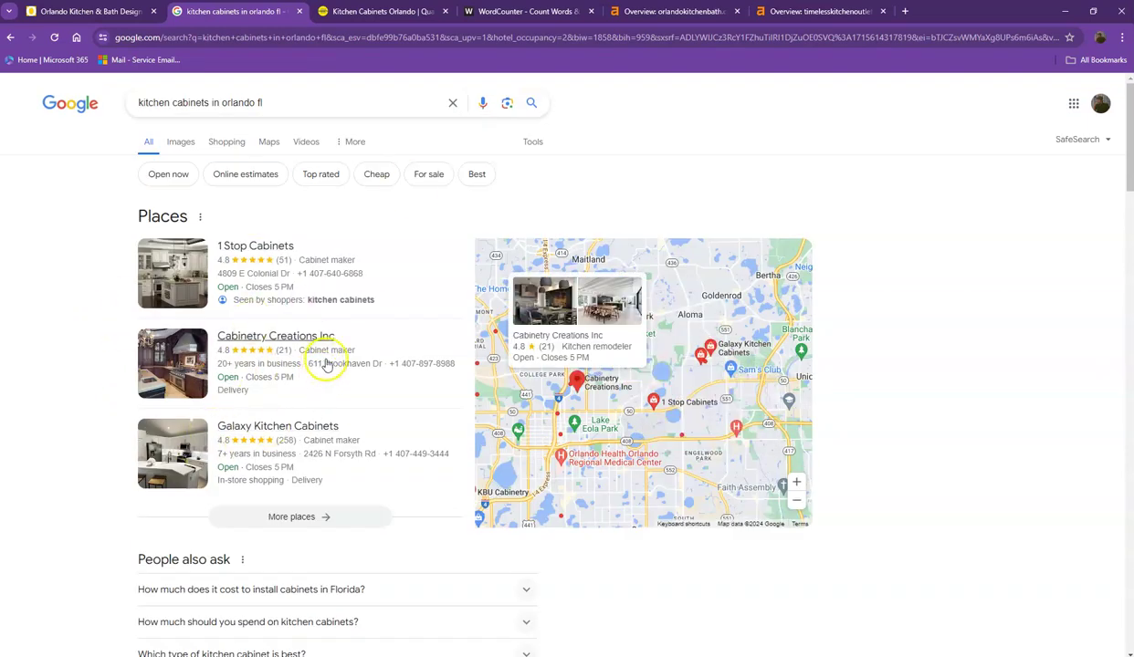
# Return to the Orlando Kitchen & Bath homepage and look back over its content up to the "Is It Time To Update Your Kitchen Cabinets?" section.
pyautogui.click(126, 13)
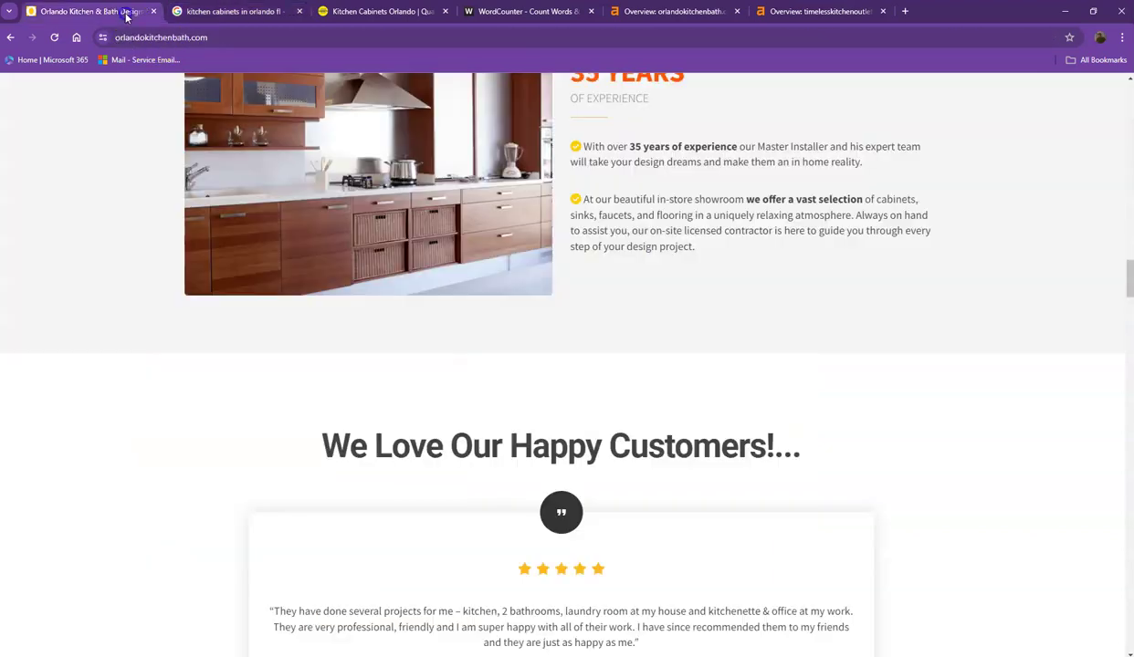
pyautogui.click(131, 142)
pyautogui.click(93, 220)
pyautogui.scroll(15, 102, 254)
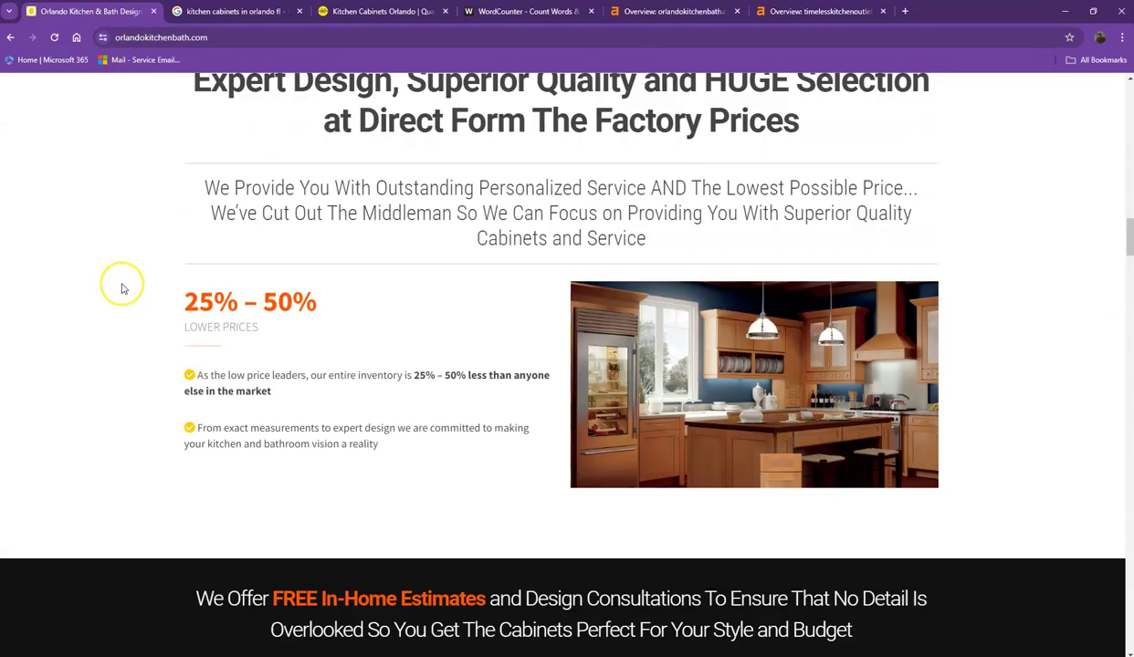
pyautogui.scroll(15, 123, 288)
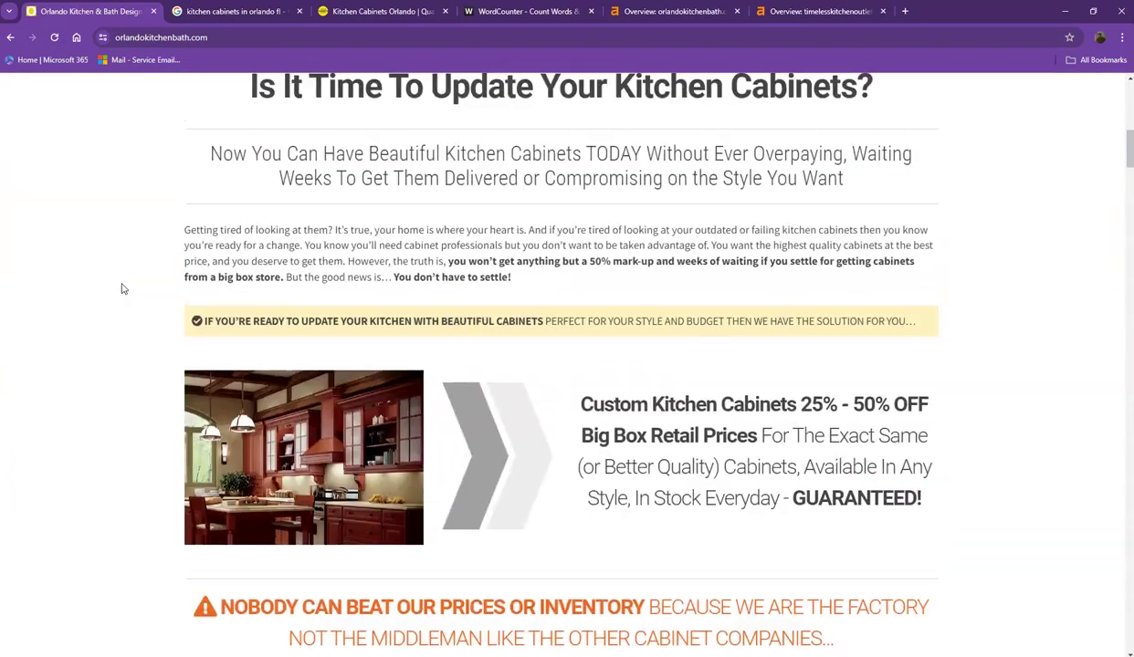